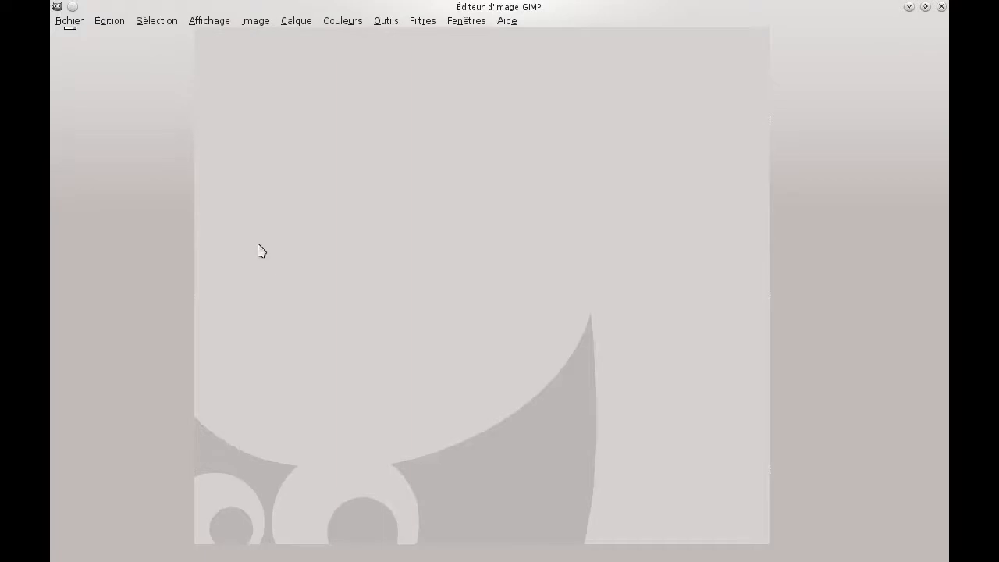
Step: Open voilier.jpg from the Images folder and convert its embedded color profile to the sRGB workspace
left_click(70, 21)
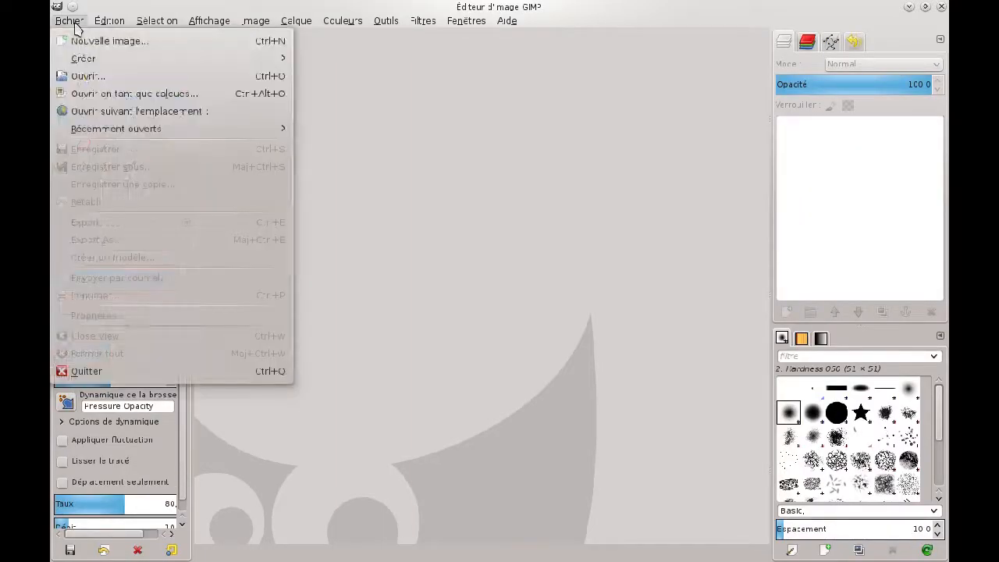
left_click(87, 76)
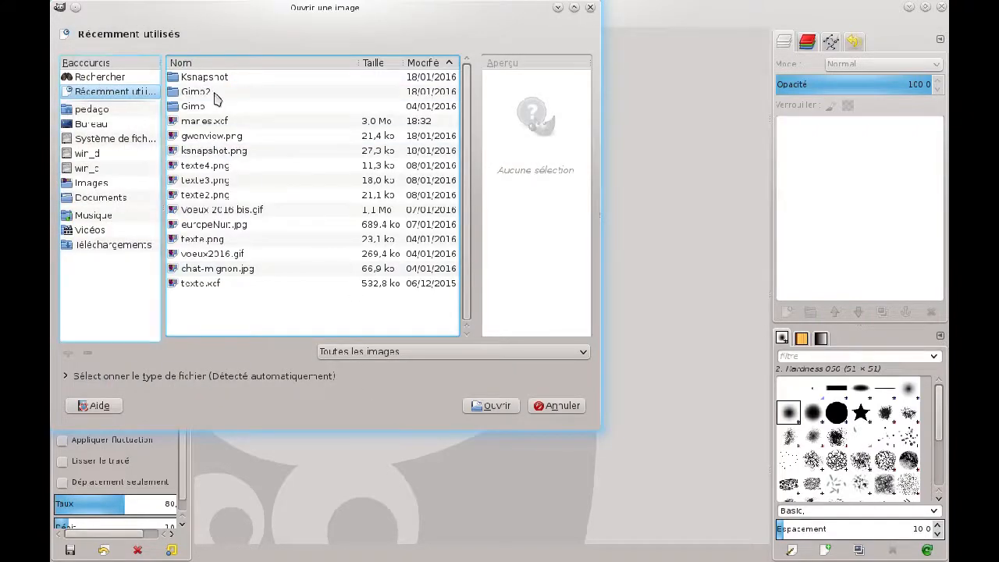
left_click(94, 183)
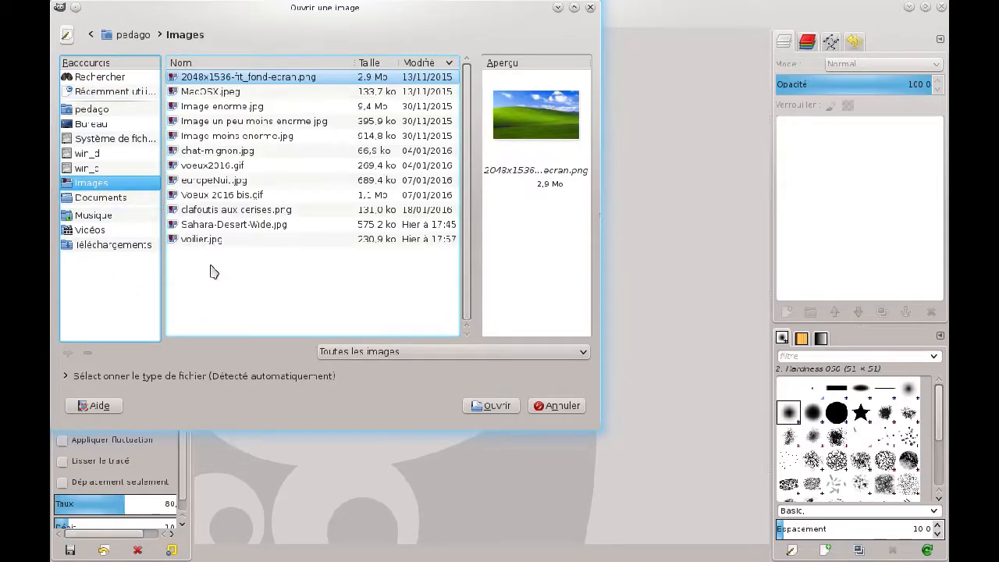
left_click(201, 239)
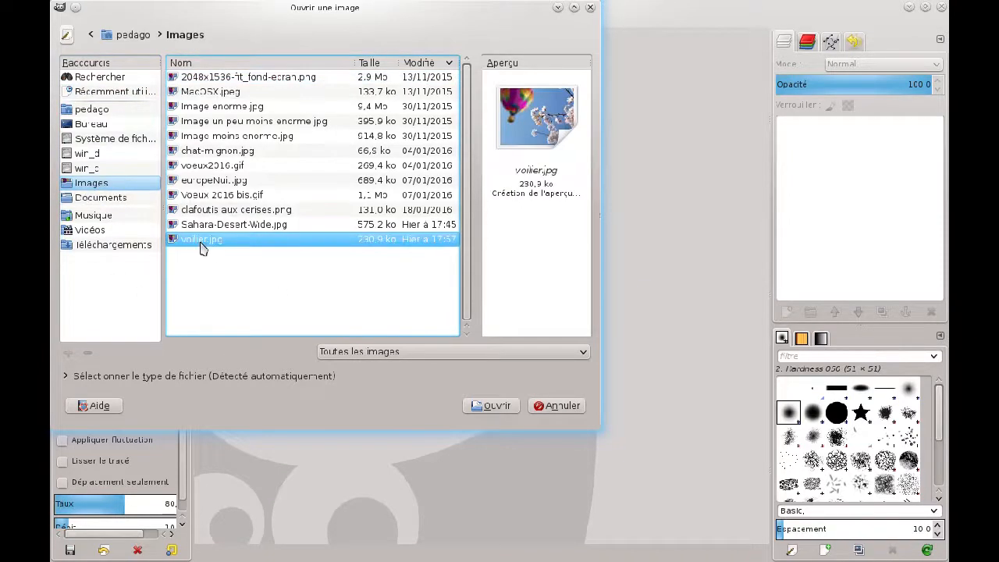
left_click(496, 407)
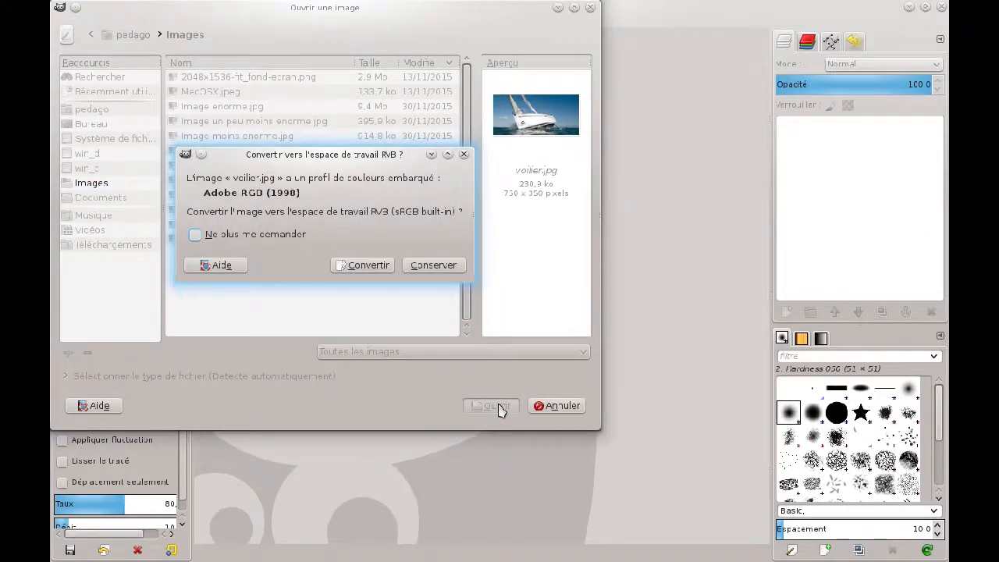
left_click(364, 267)
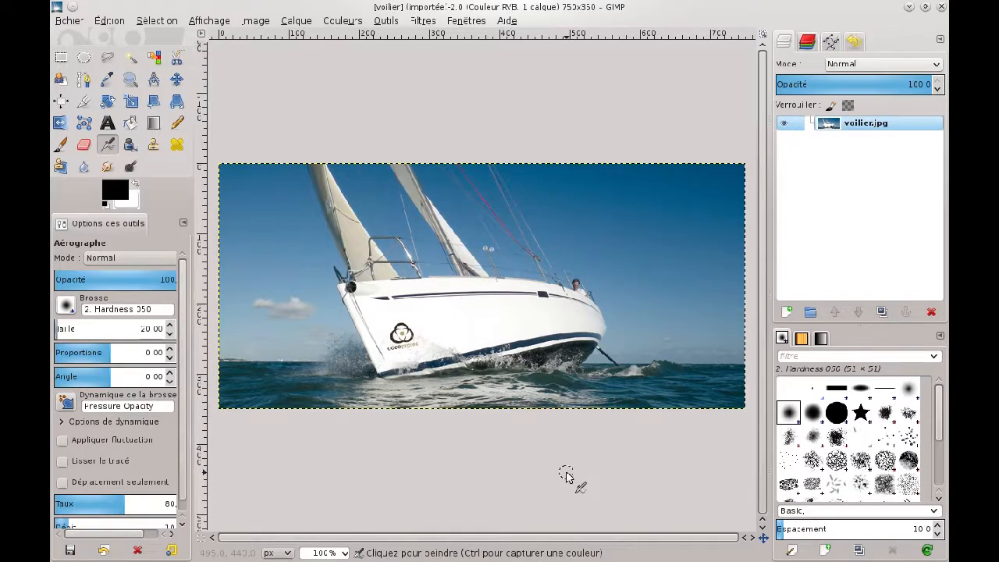
Step: Add an alpha channel to the voilier.jpg layer
right_click(831, 188)
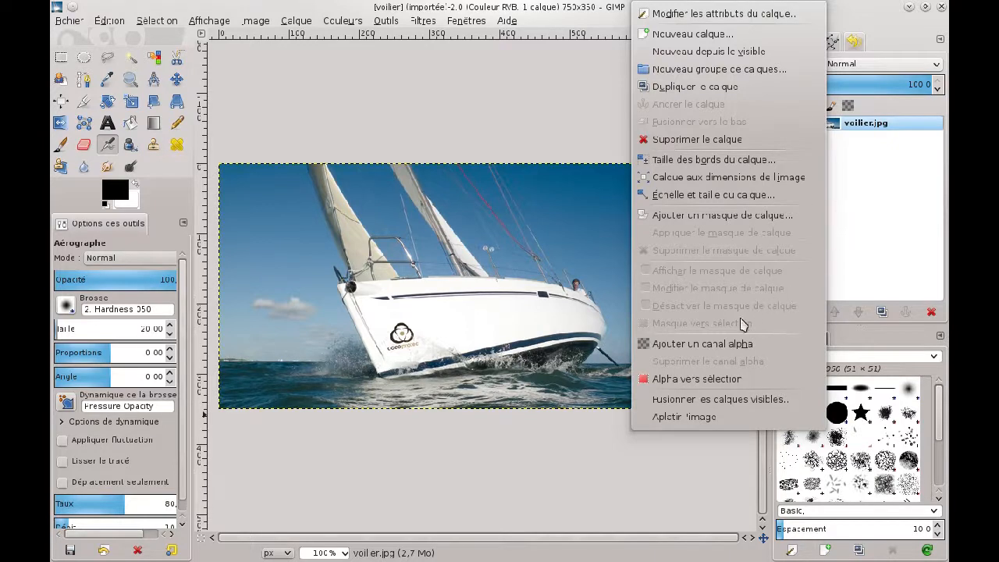
left_click(703, 351)
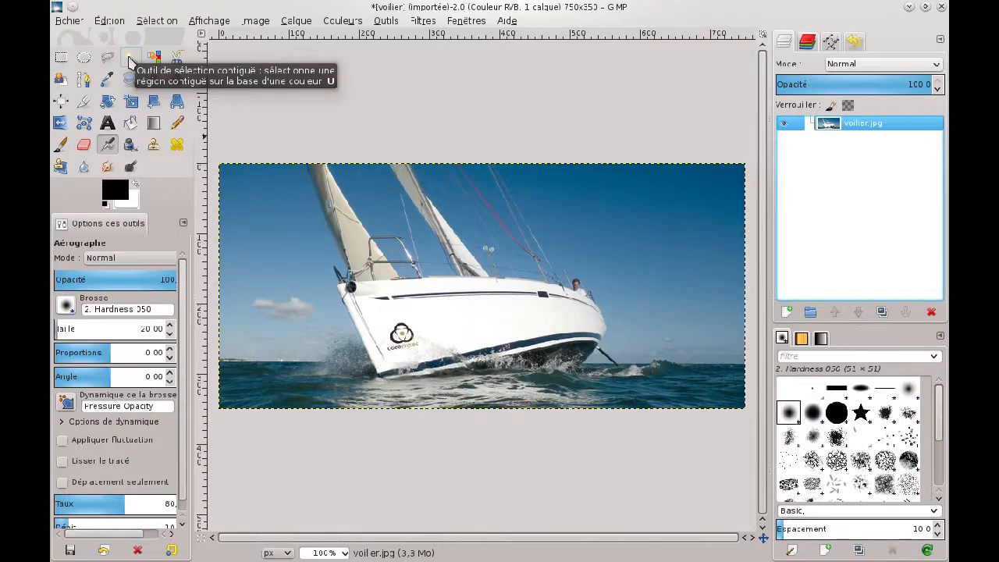
Step: Delete the blue sky on the right side of the sailboat band by band with the Fuzzy Select tool
left_click(130, 58)
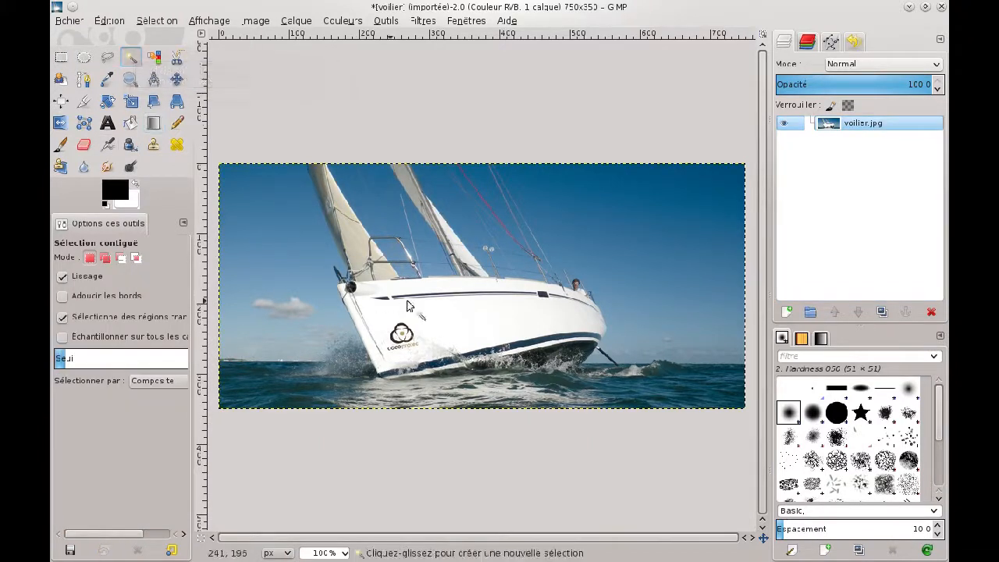
left_click(552, 218)
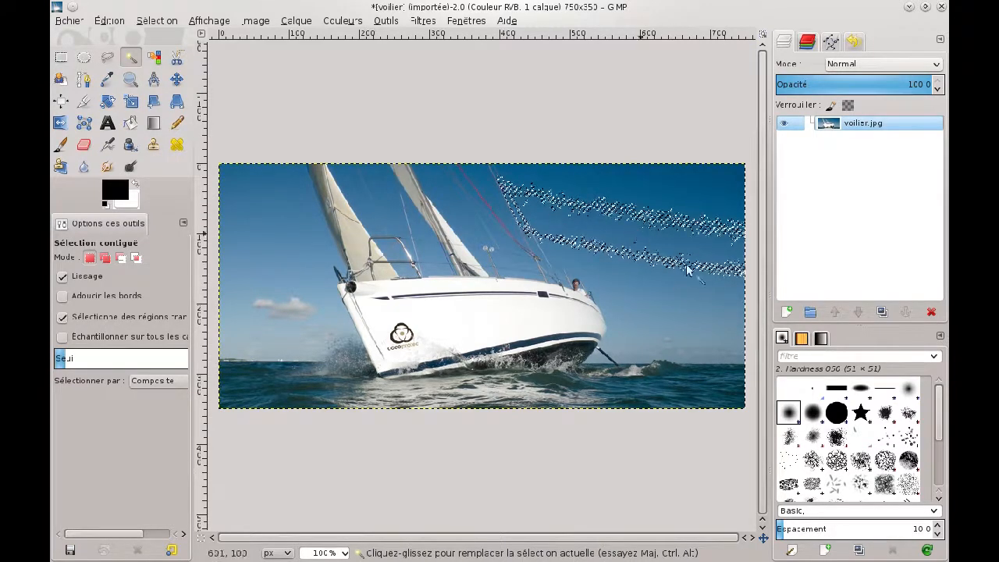
key("Delete")
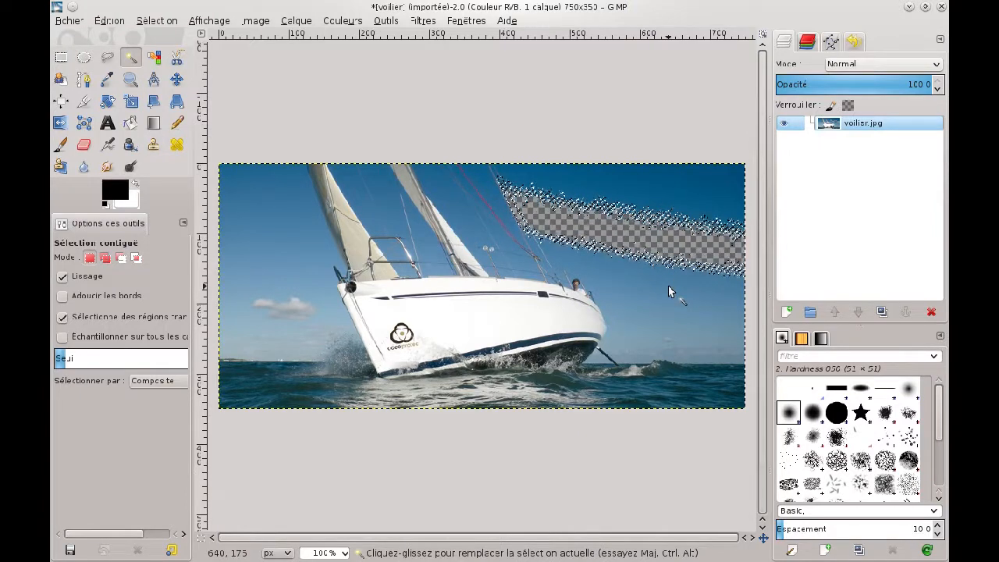
left_click_drag(668, 287, 668, 291)
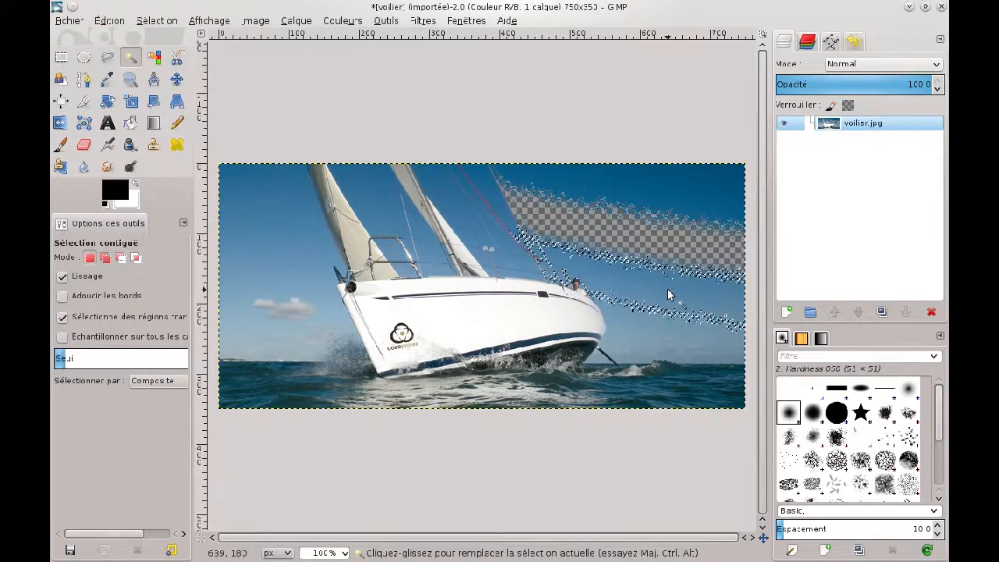
key("Delete")
left_click(670, 199)
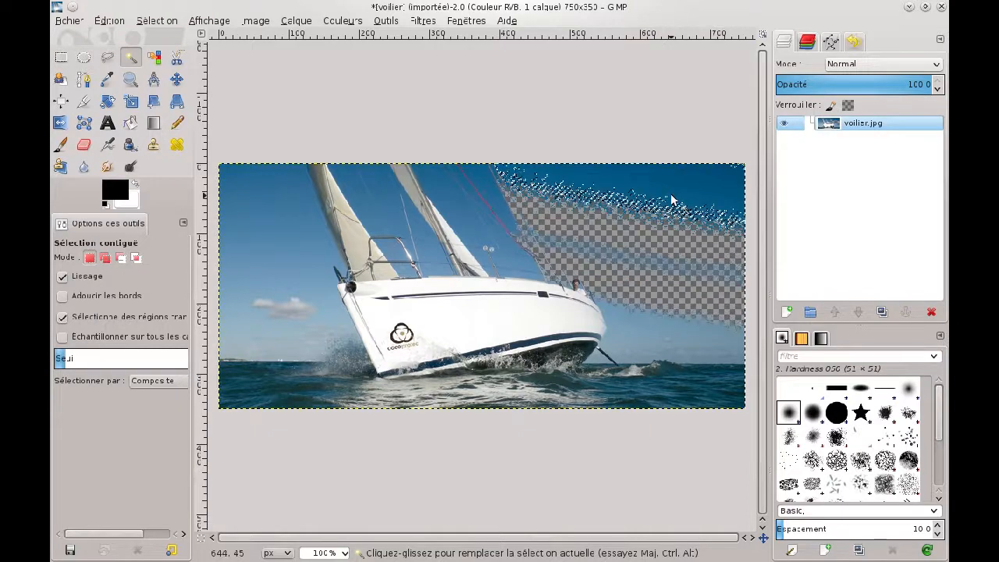
key("Delete")
left_click(669, 268)
key("Delete")
left_click(677, 336)
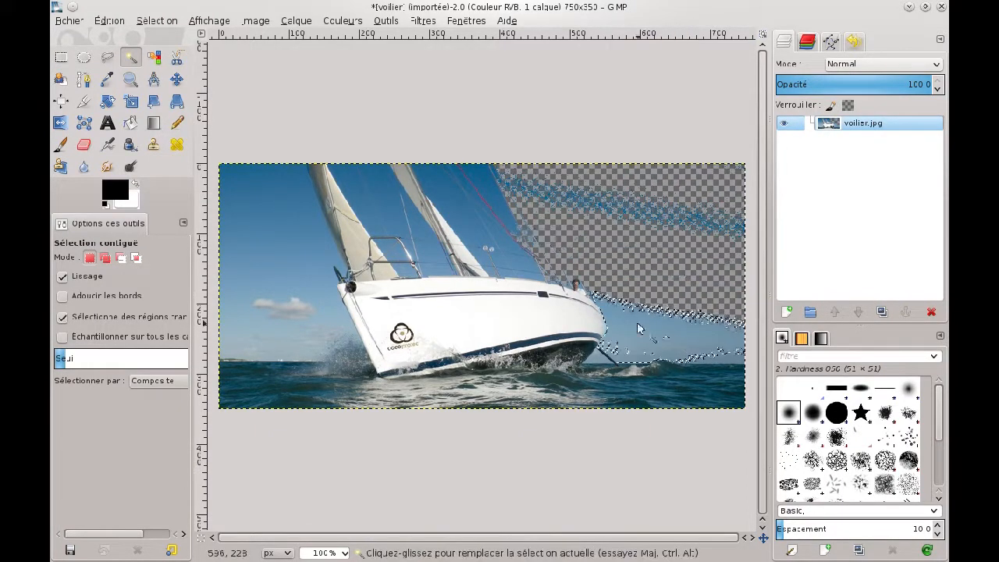
key("Delete")
Step: Delete the main sky areas between the sails and left of the boat using contiguous color selections
left_click(471, 221)
left_click(252, 207)
key("Delete")
left_click(277, 278)
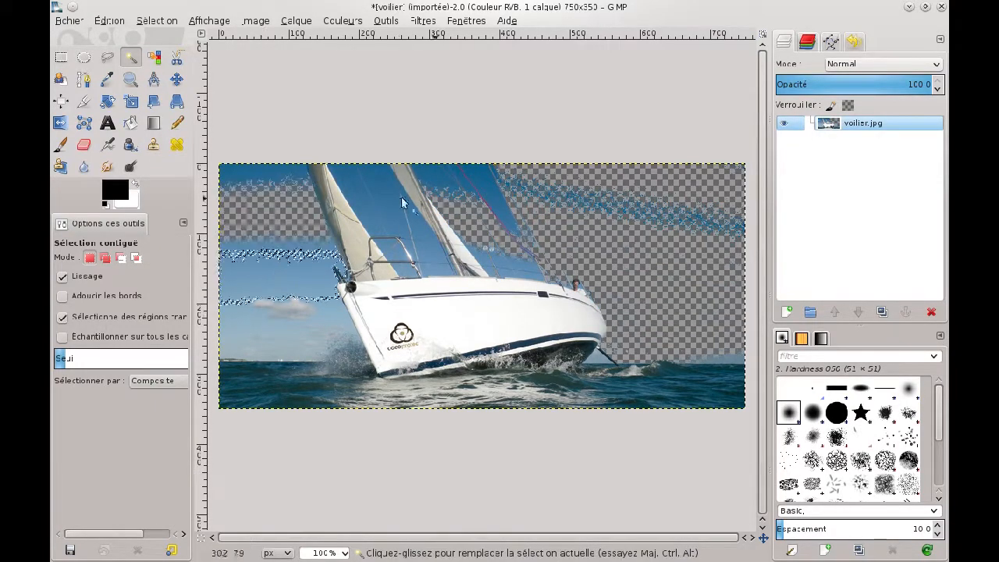
key("Delete")
left_click(381, 193)
left_click(231, 175)
key("Delete")
left_click(261, 295)
key("Delete")
Step: Delete color-matched regions along the horizon at the far left and far right of the image
left_click(256, 367)
key("Delete")
left_click(728, 366)
key("Delete")
key("Delete")
Step: Delete leftover blue sky patches between the sails, around the rigging and on both sides of the boat
left_click(422, 178)
key("Delete")
left_click(400, 239)
key("Delete")
left_click(311, 245)
key("Delete")
left_click(296, 209)
left_click(625, 213)
key("Delete")
left_click(507, 184)
key("Delete")
left_click(524, 246)
Step: Delete color-matched spray and sea regions beside and below the hull's left end
left_click(352, 356)
key("Delete")
left_click(335, 394)
key("Delete")
left_click(316, 302)
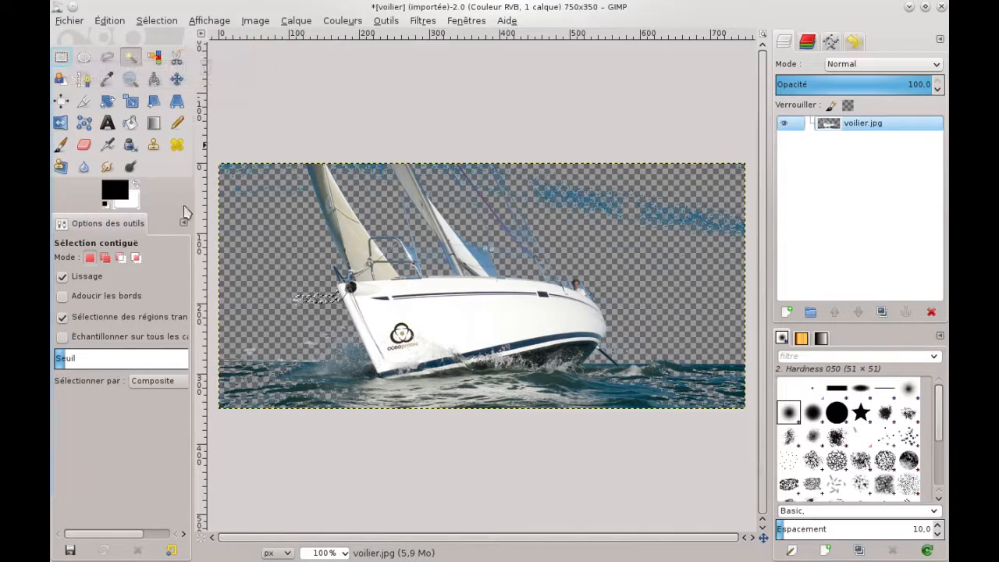
Step: Erase the full-height strips left and right of the boat with rectangular selections about 127 px and 192 px wide
key("r")
left_click_drag(216, 163, 311, 422)
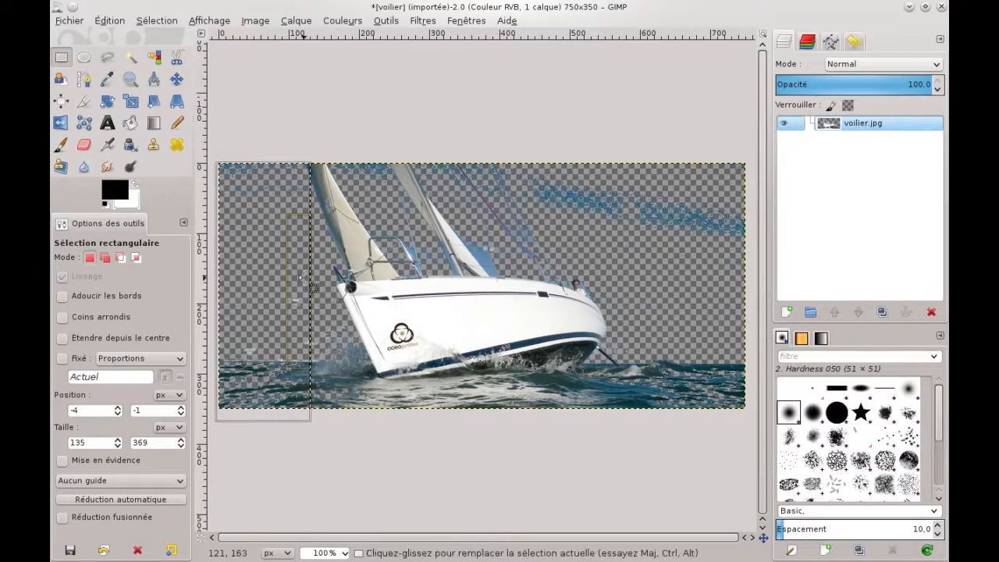
left_click_drag(303, 278, 297, 283)
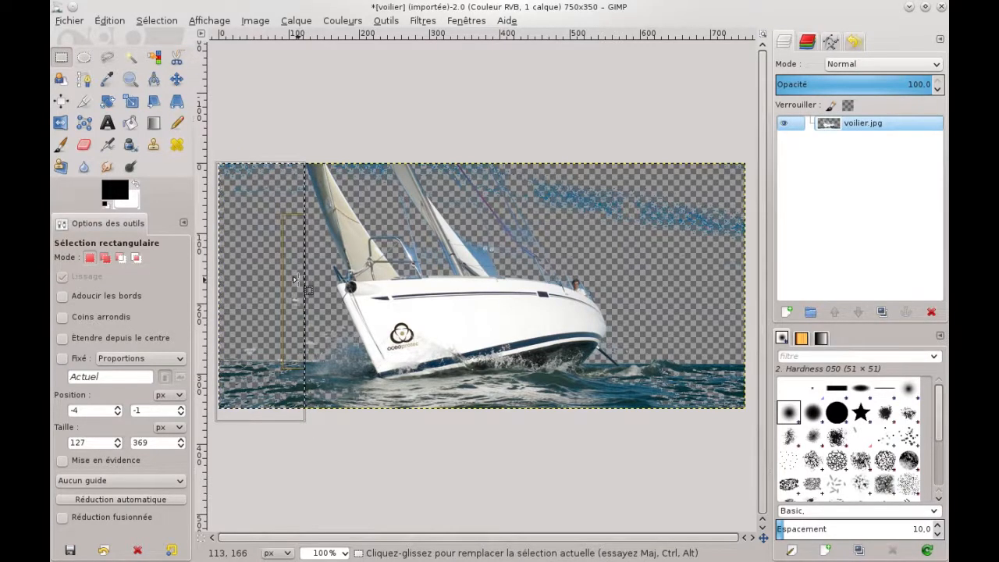
key("Delete")
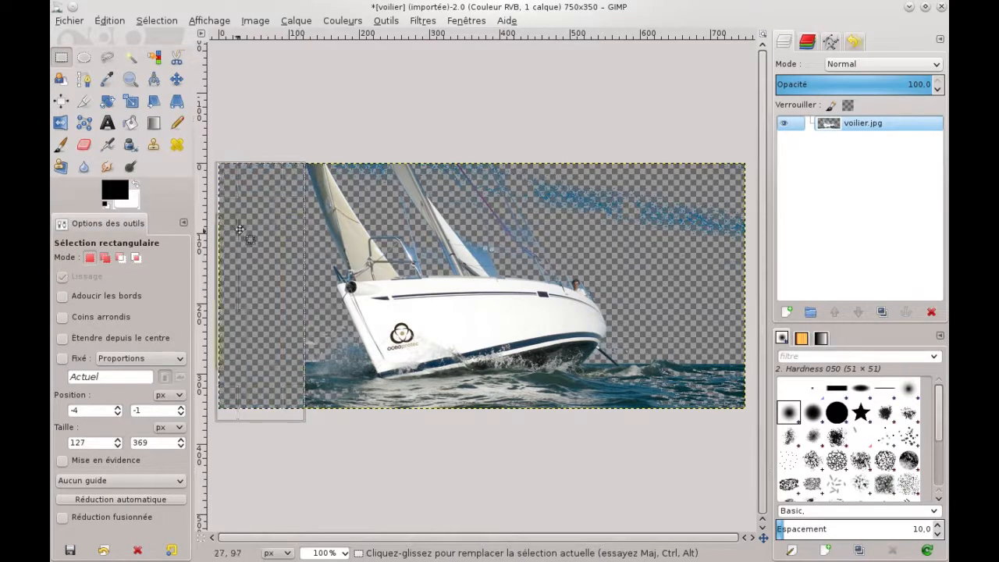
left_click_drag(281, 302, 743, 295)
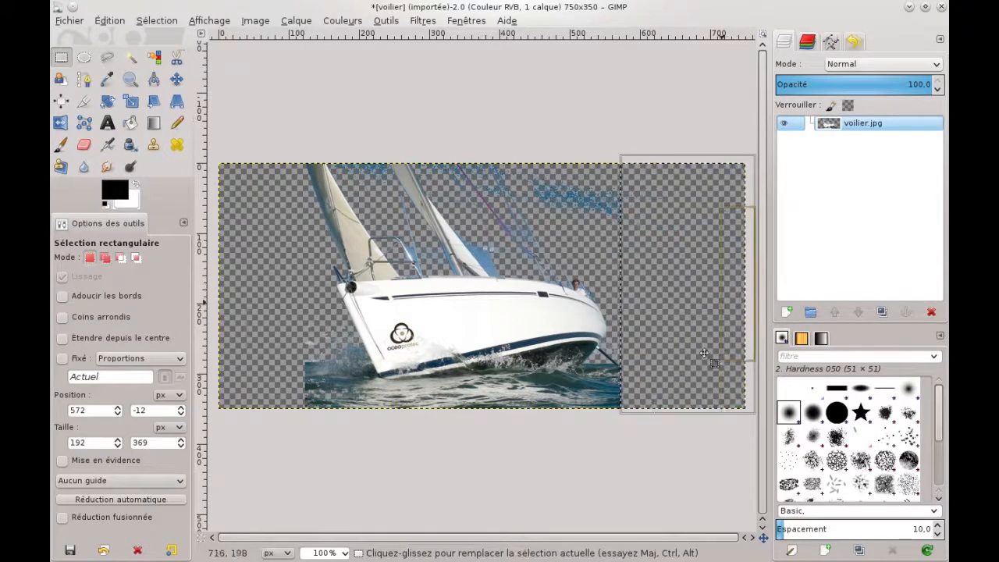
Step: Erase the sea strip below the hull, about 46 px high, and a patch of about 143 × 81 px at the hull's lower left
left_click_drag(686, 169, 265, 403)
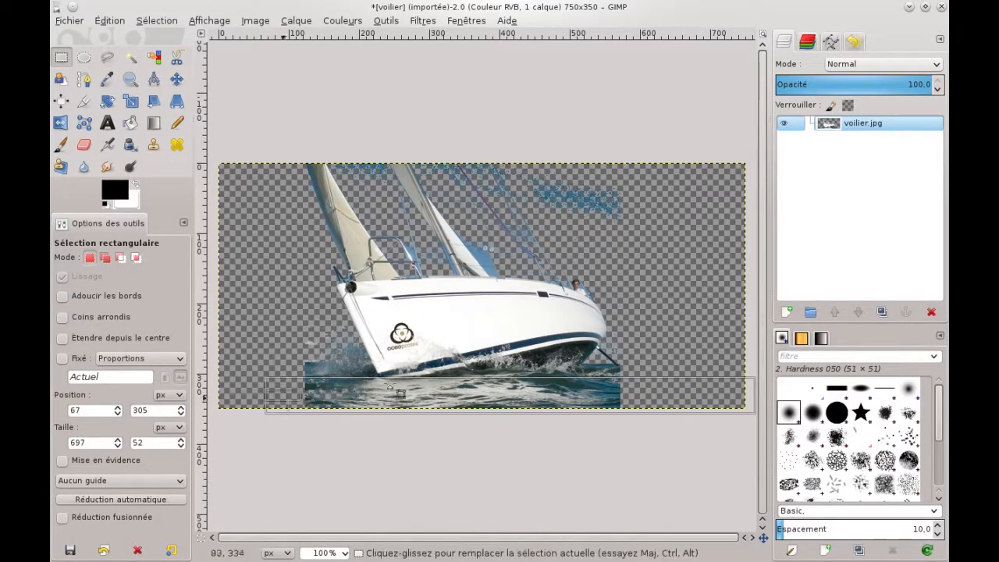
left_click_drag(493, 383, 492, 387)
key("Delete")
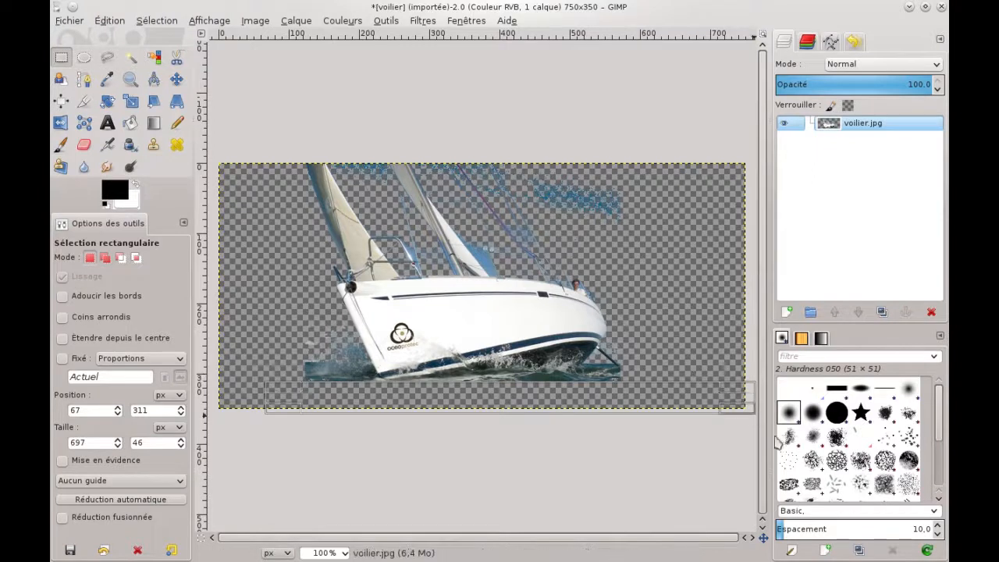
left_click_drag(747, 398, 314, 341)
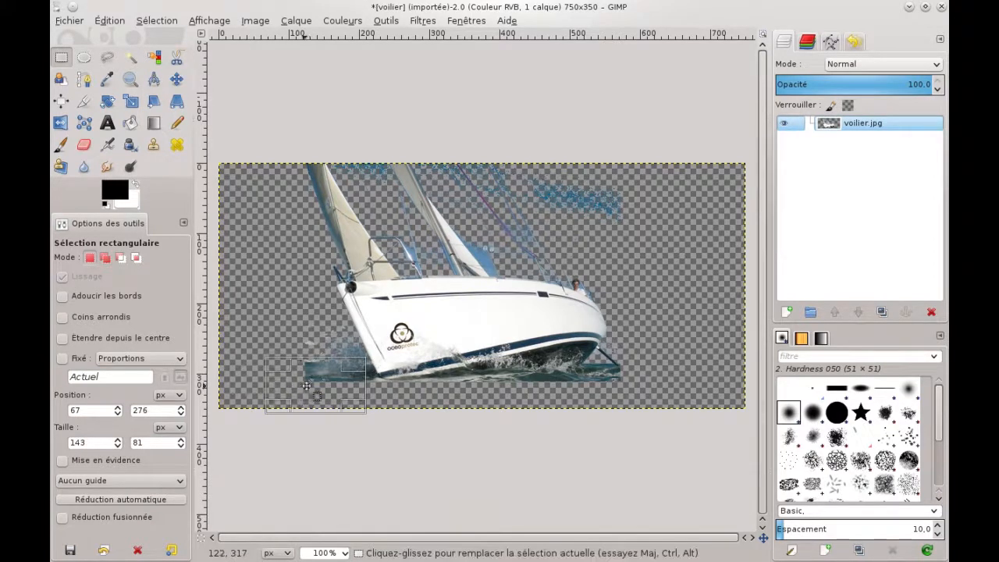
key("Delete")
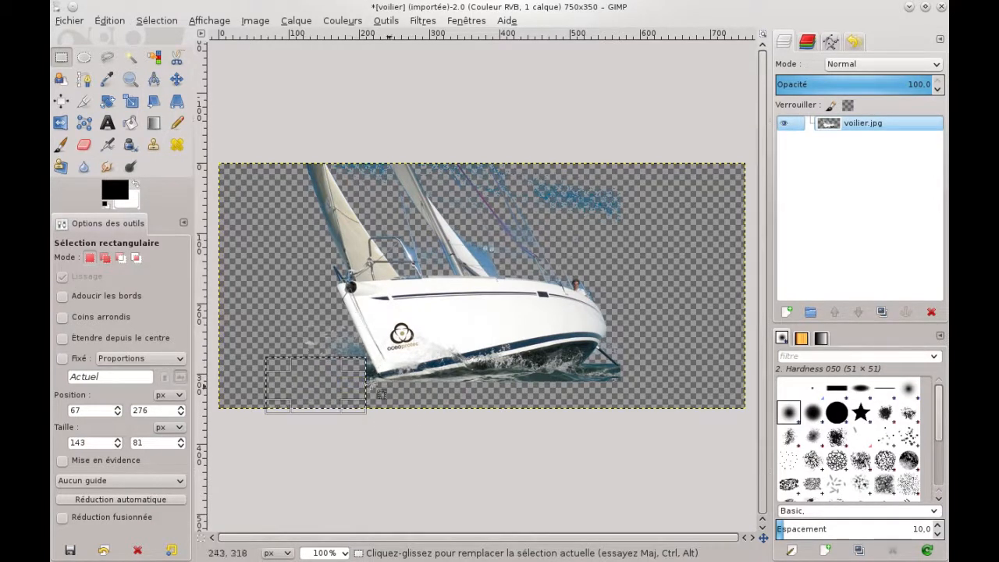
Step: Outline the remaining water under the right end of the hull with the Free Select tool and delete it
left_click(109, 59)
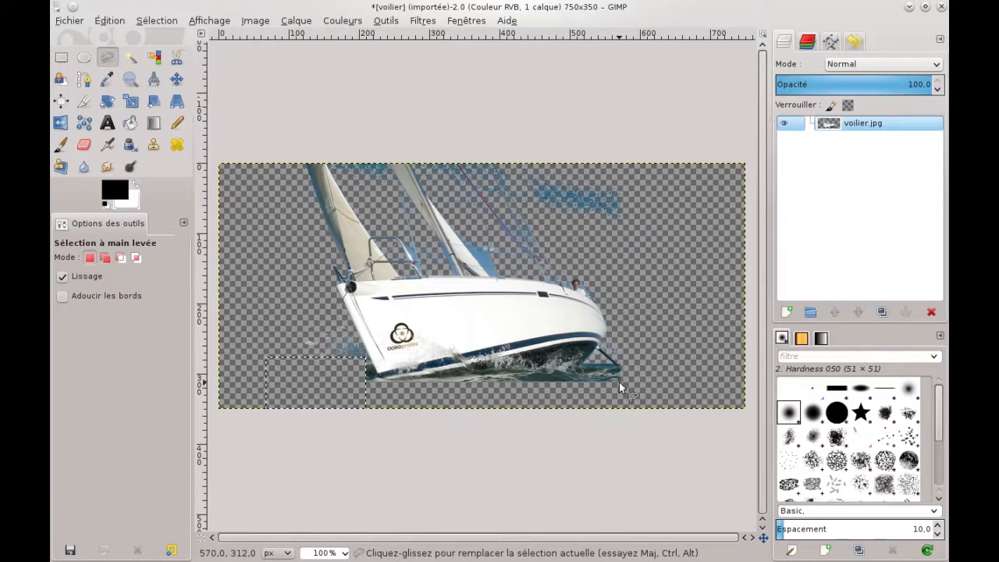
left_click(519, 387)
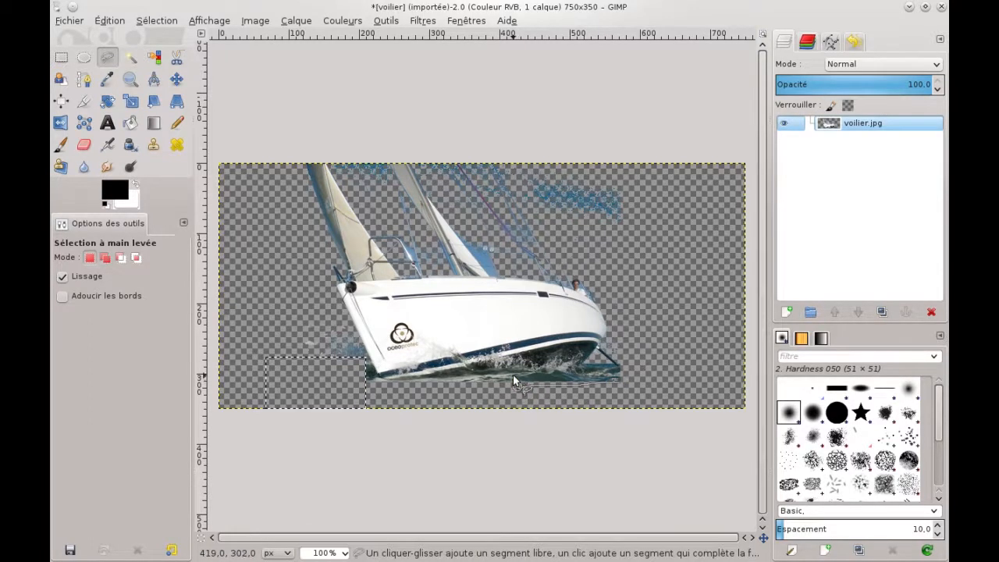
left_click(513, 374)
left_click(540, 369)
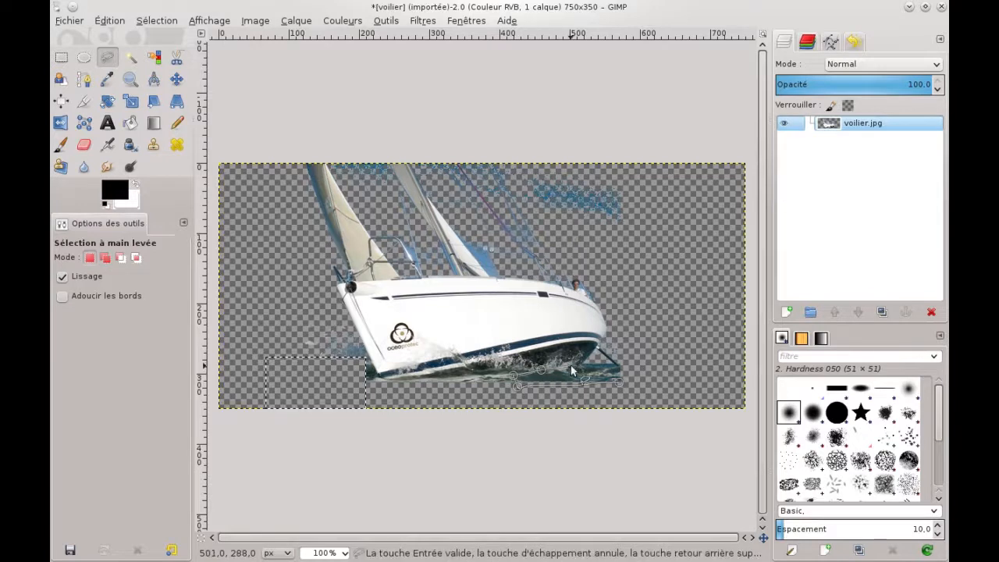
left_click(570, 369)
left_click(588, 363)
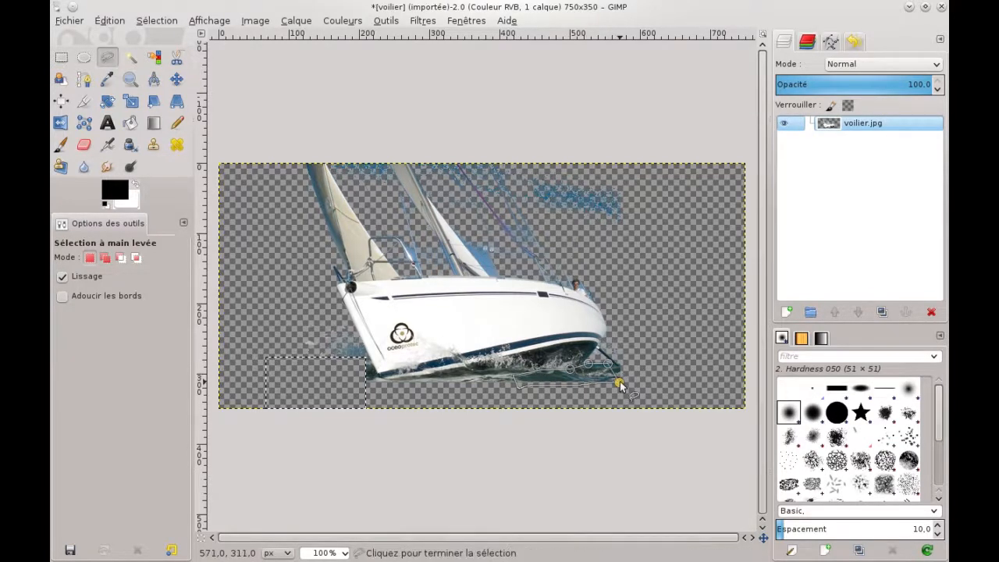
left_click(618, 382)
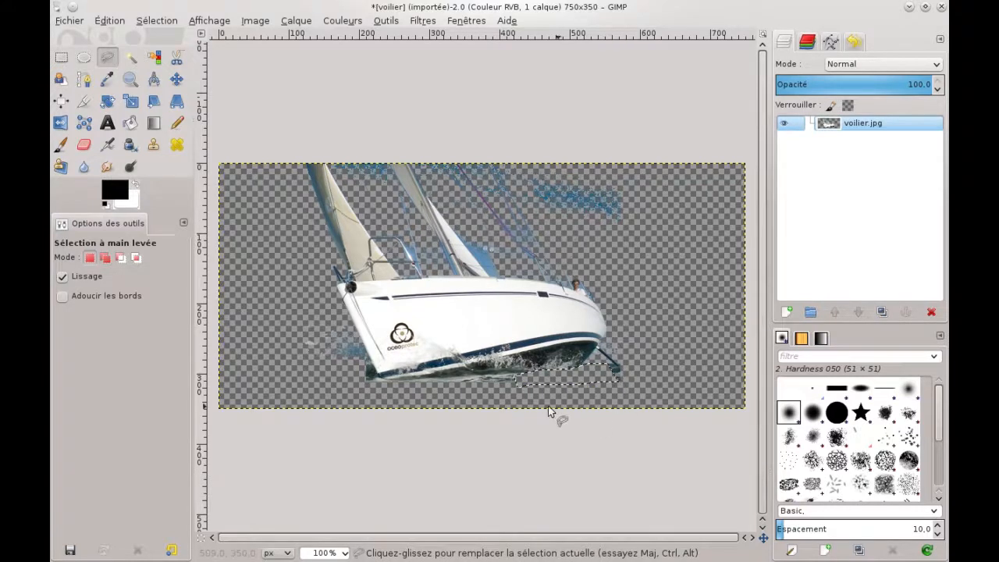
Step: Outline the leftover spray and water along the hull's left edge with a freehand selection and delete it
left_click(131, 80)
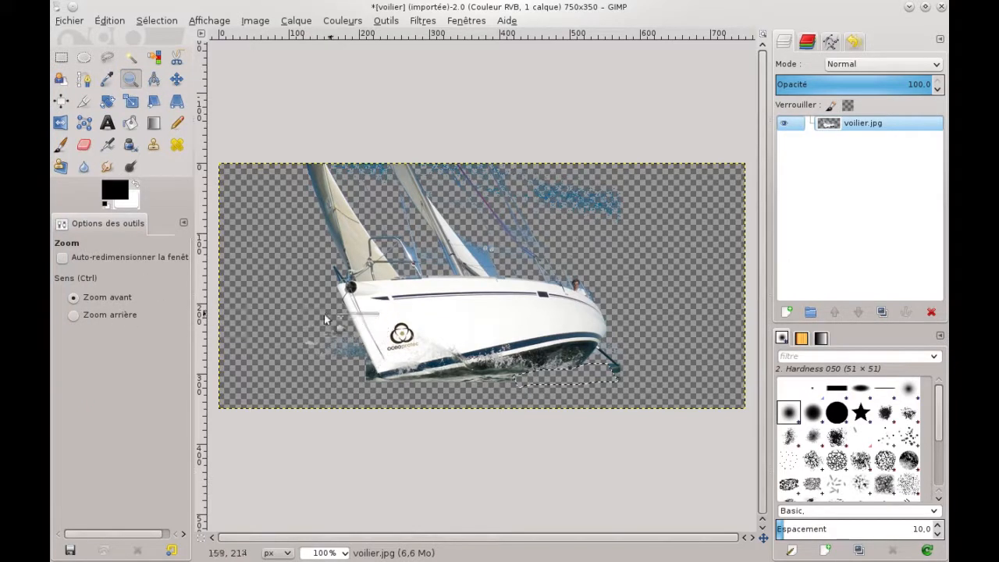
left_click_drag(311, 330, 285, 428)
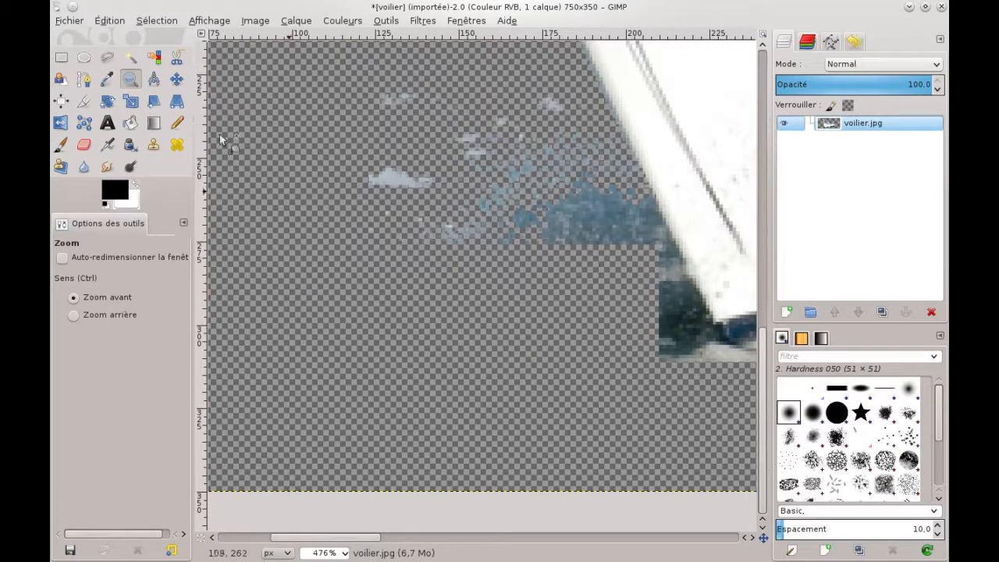
left_click(107, 58)
left_click_drag(274, 70, 389, 61)
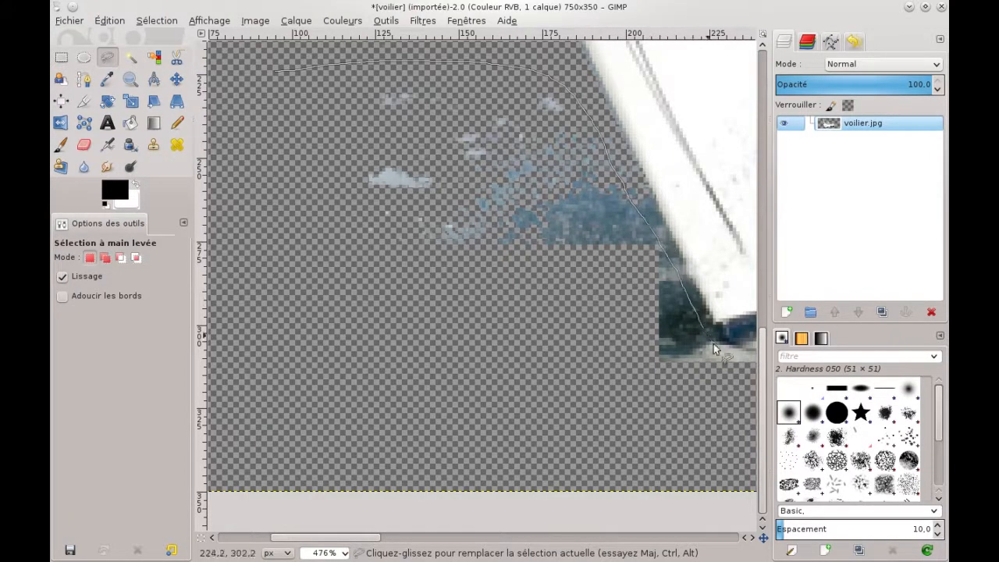
left_click_drag(720, 391, 720, 389)
left_click(429, 365)
left_click(290, 220)
left_click(294, 126)
left_click(275, 73)
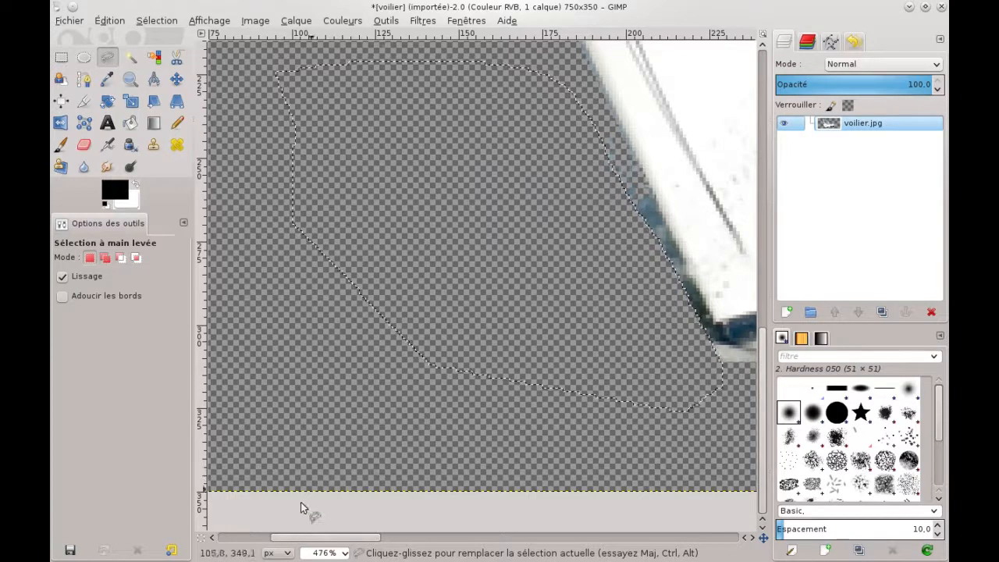
Step: Select leftover water patches along the hull's underside with the Fuzzy Select tool and delete them
left_click(131, 58)
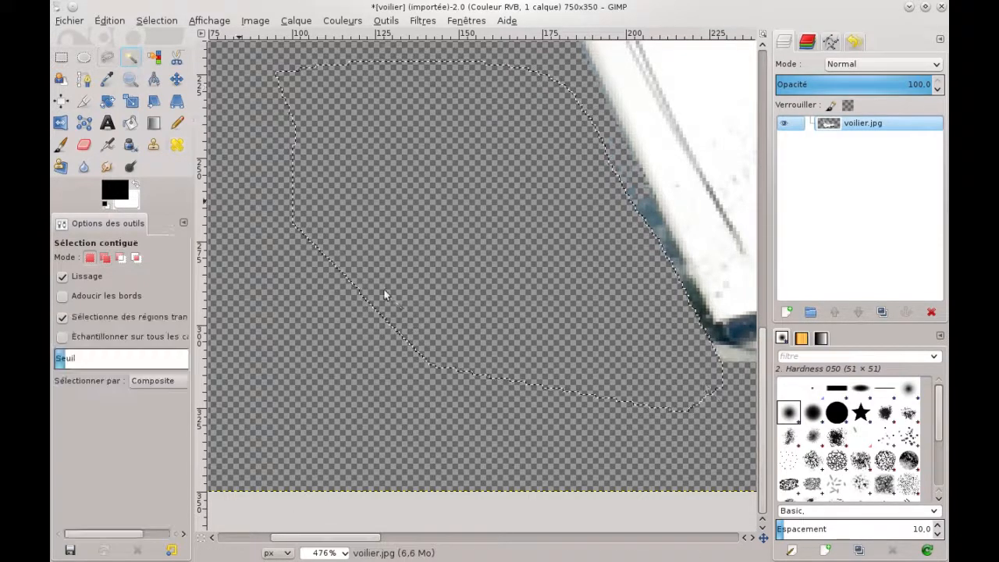
left_click_drag(329, 543, 432, 543)
left_click(539, 358)
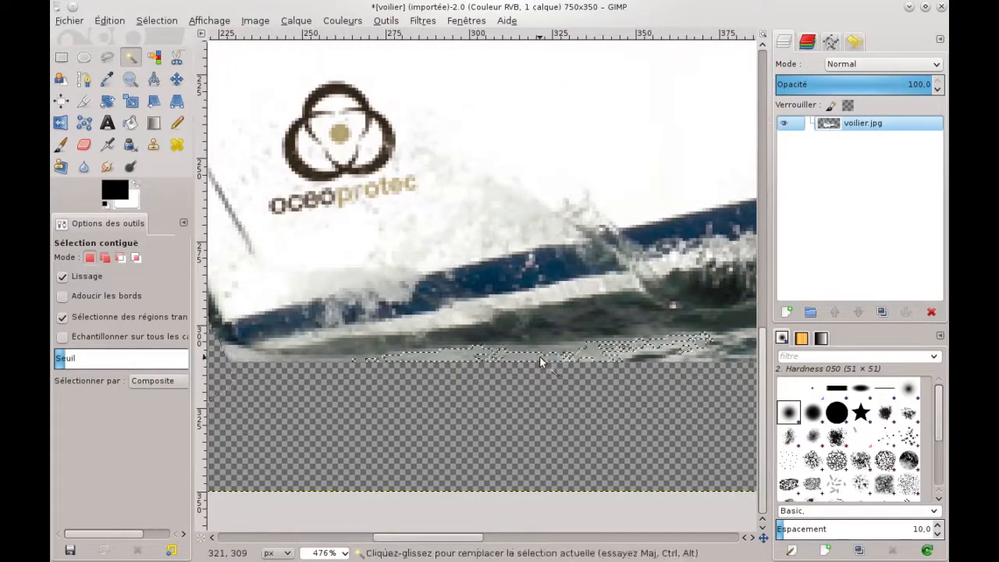
left_click_drag(403, 542, 484, 542)
left_click(453, 356)
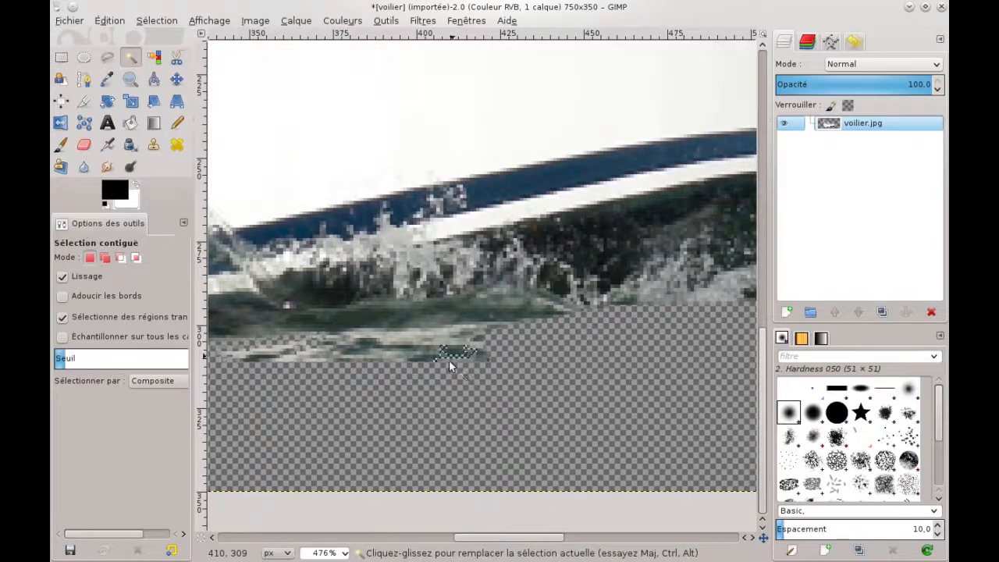
Step: Select the blue spray patches behind the stern and the upper water around the rudder by colour and delete them
left_click_drag(514, 544, 627, 544)
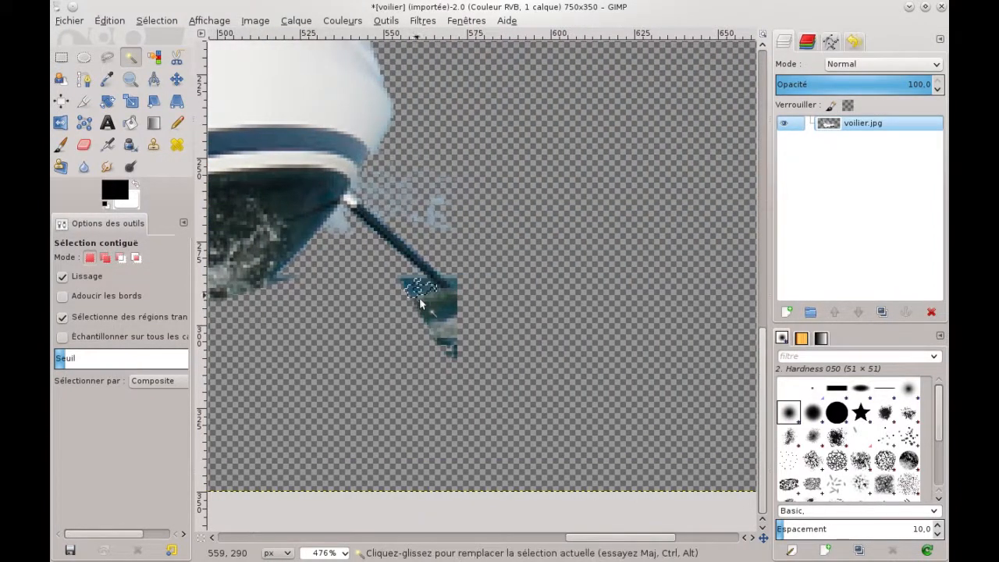
left_click(437, 215)
left_click_drag(393, 189, 376, 227)
left_click(341, 226)
left_click(425, 313)
key("Delete")
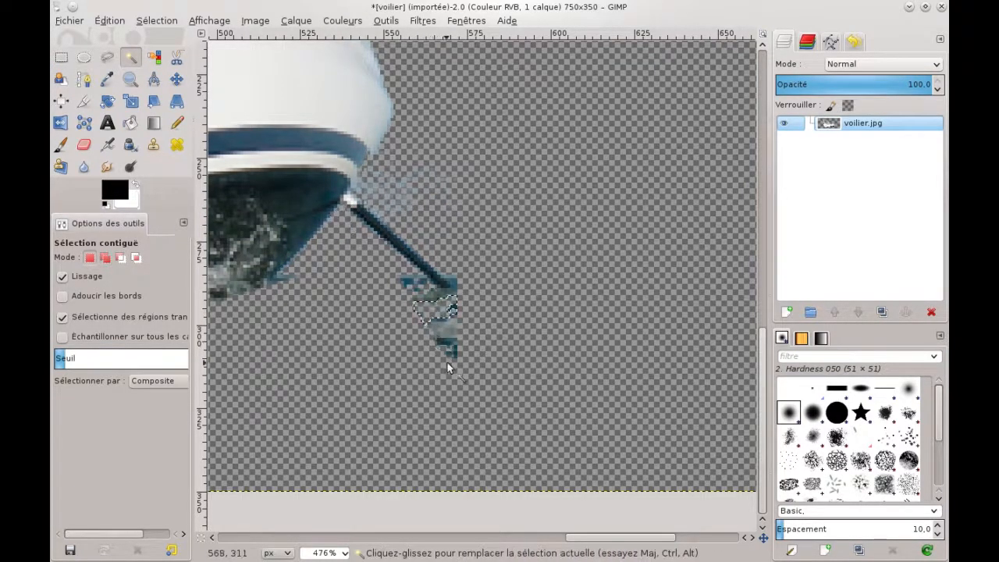
Step: Delete the lower grey and dark water patches hanging below the rudder's tip
left_click(449, 335)
key("Delete")
left_click(450, 343)
key("Delete")
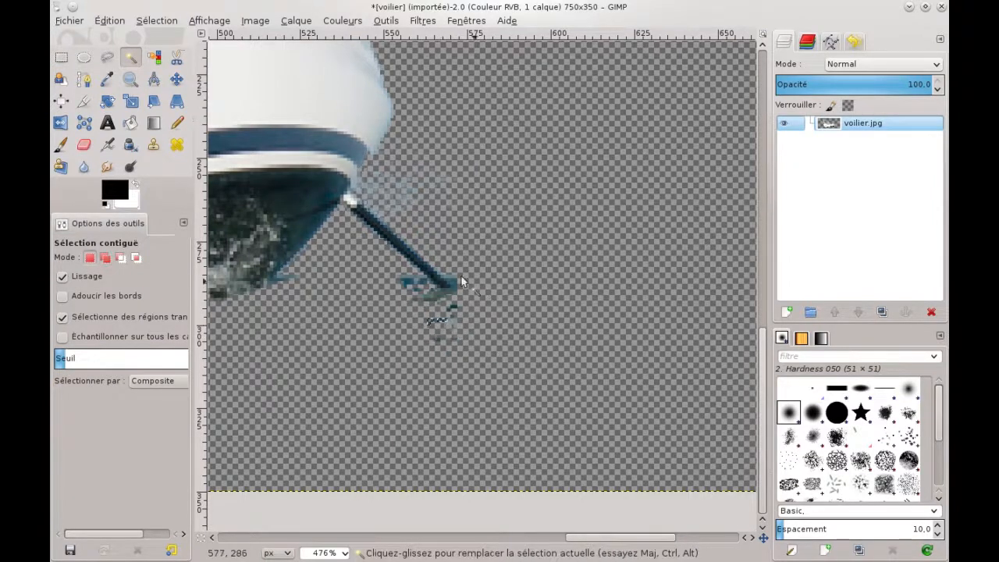
Step: Delete the blue water patches on both sides of the rudder's tip and the faint spray above it
left_click(452, 281)
key("Delete")
left_click(407, 284)
key("Delete")
left_click(425, 176)
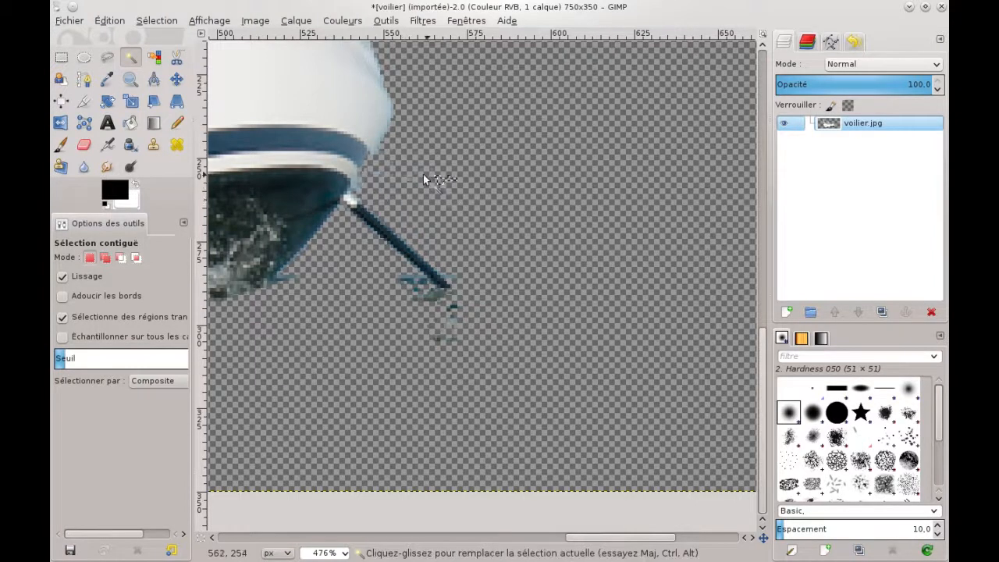
left_click(399, 272)
key("ctrl")
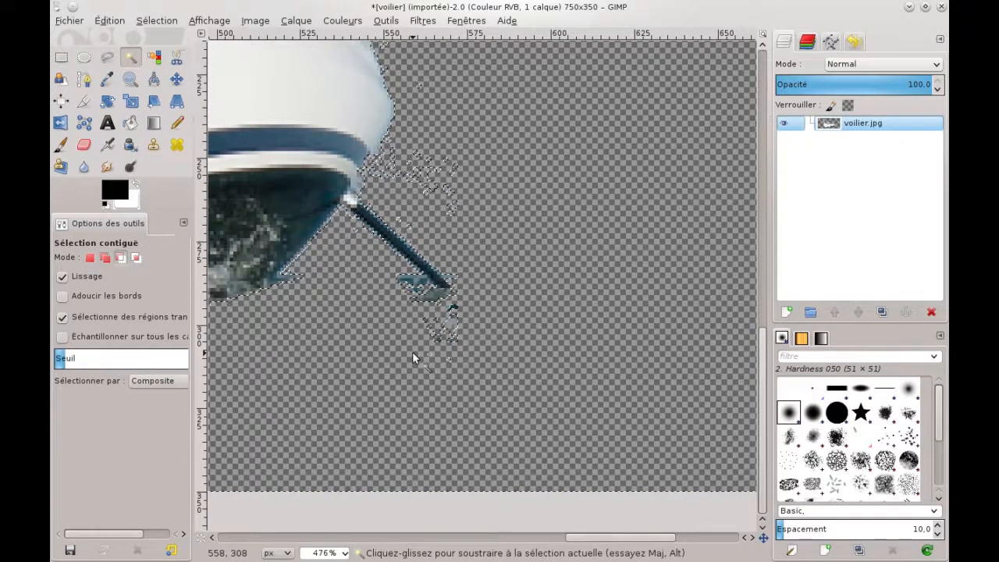
key("ctrl")
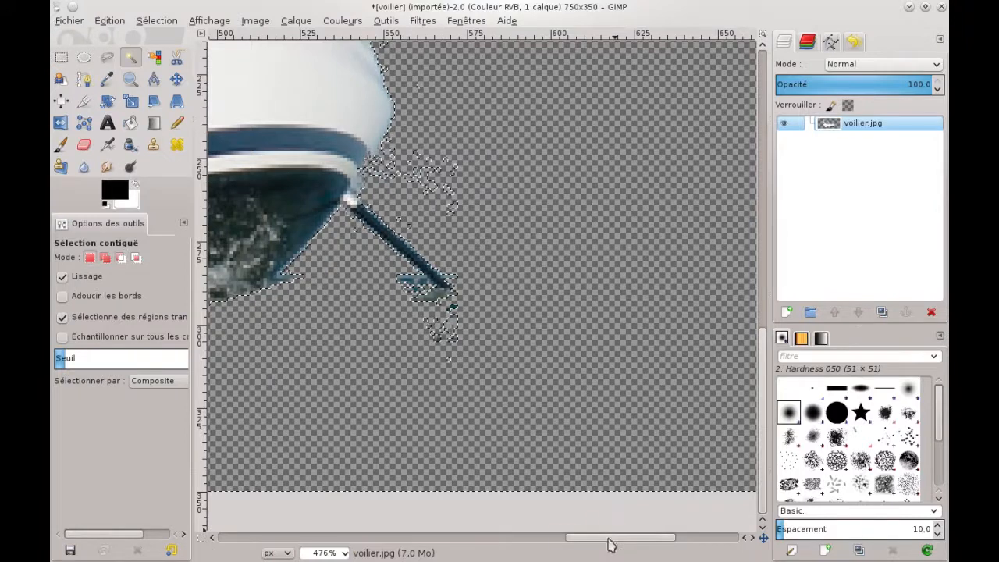
Step: Delete the remaining grey and green water patches below the middle of the hull with Fuzzy Select
left_click_drag(602, 540, 466, 540)
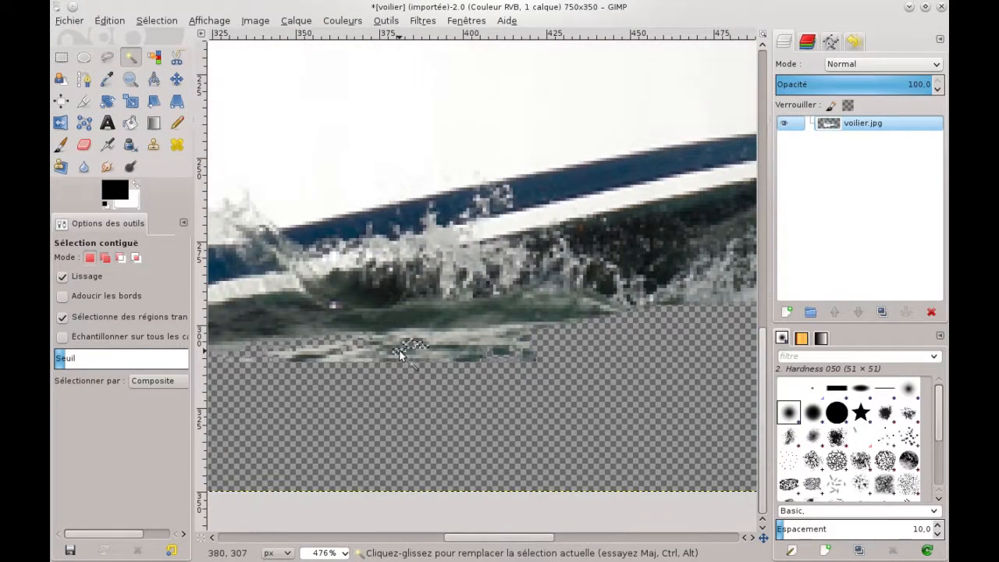
left_click(434, 353)
left_click(472, 358)
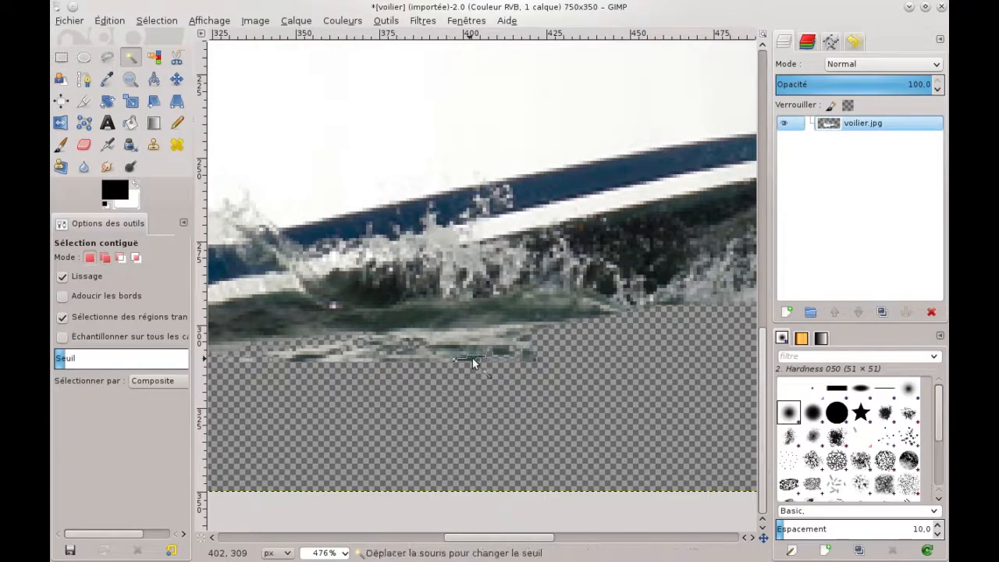
left_click(523, 353)
Step: Delete the leftover blue sky beside the white sail, around the bow rail and along the mast with Fuzzy Select
left_click_drag(763, 358, 764, 143)
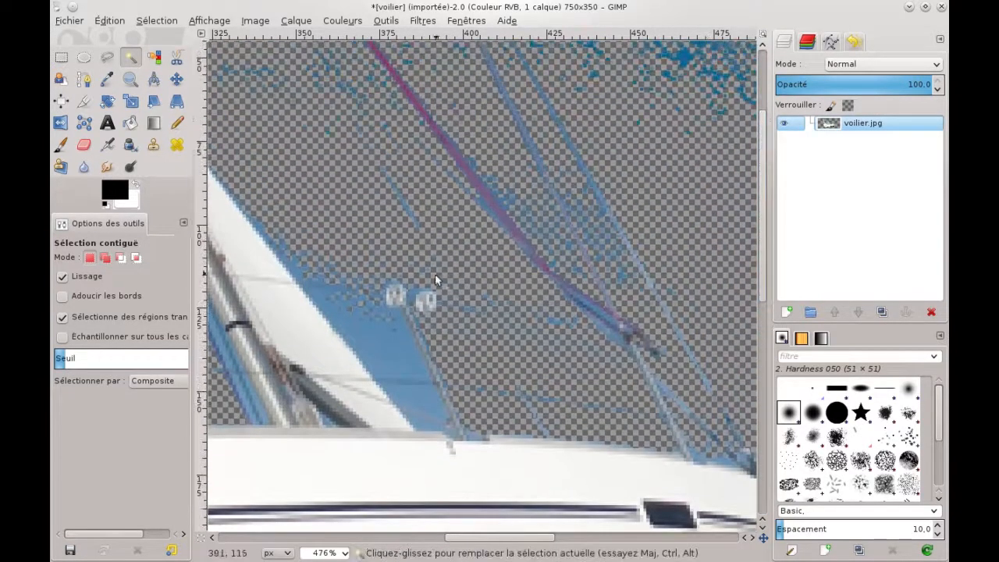
left_click(395, 366)
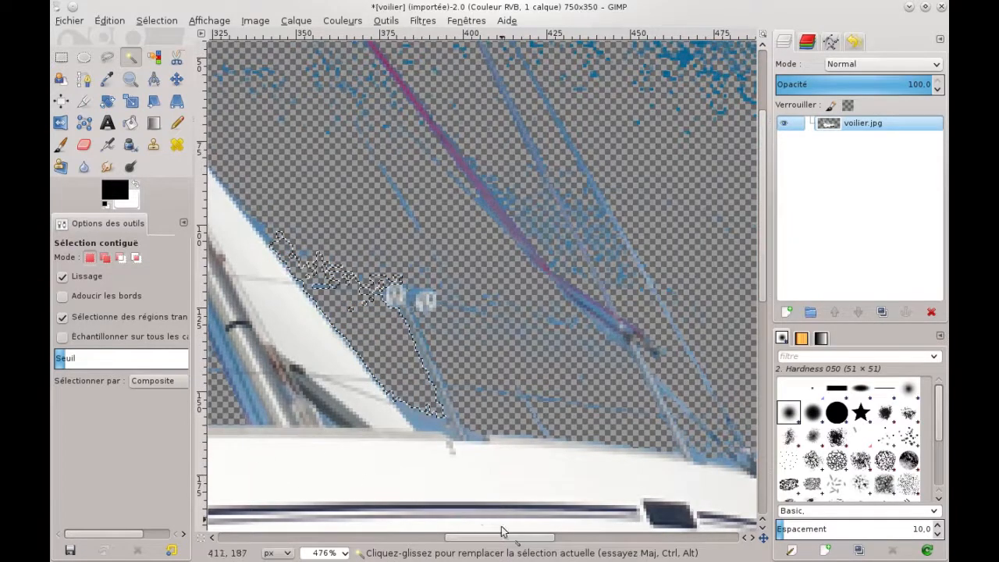
left_click_drag(482, 547, 394, 543)
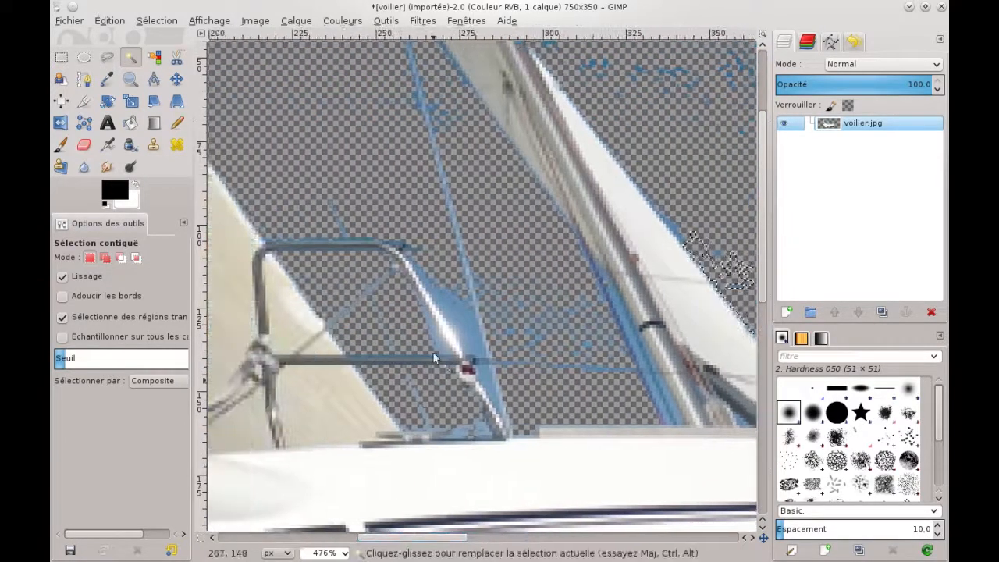
left_click_drag(462, 324, 472, 422)
left_click(581, 342)
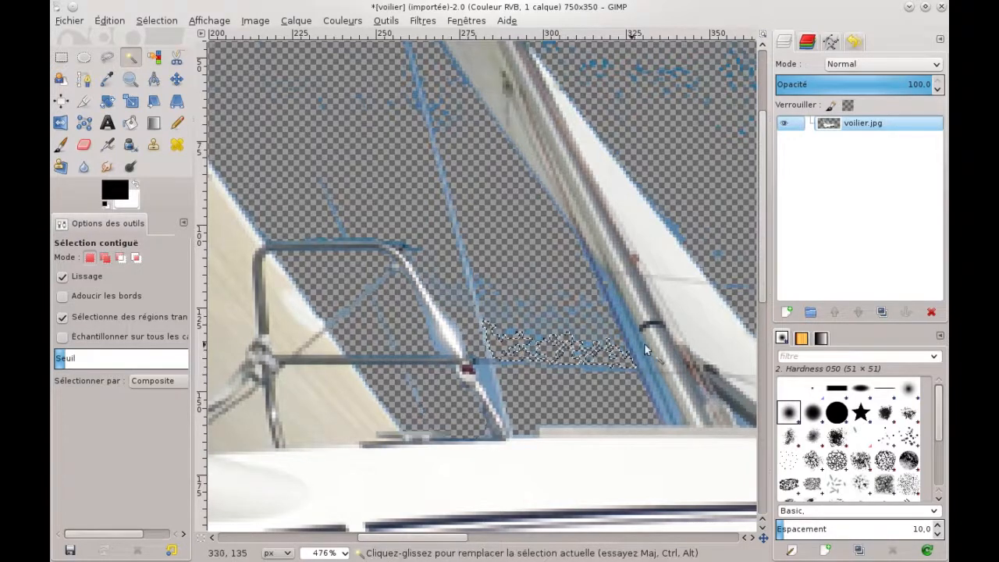
left_click(635, 348)
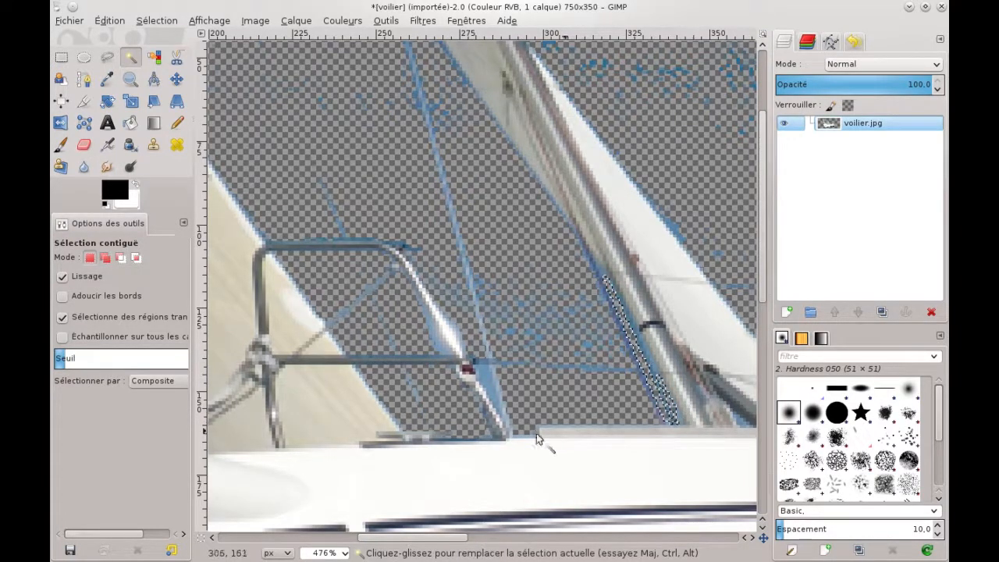
Step: Outline the speckled blue sky patch to the right of the rigging with the Free Select tool and delete it
left_click(130, 80)
left_click(74, 314)
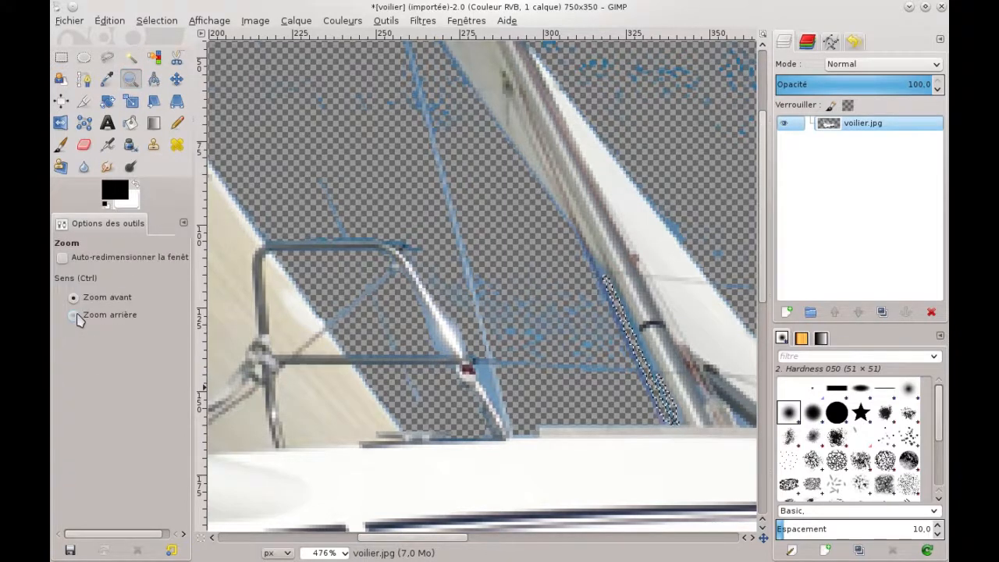
left_click(408, 228)
left_click(409, 228)
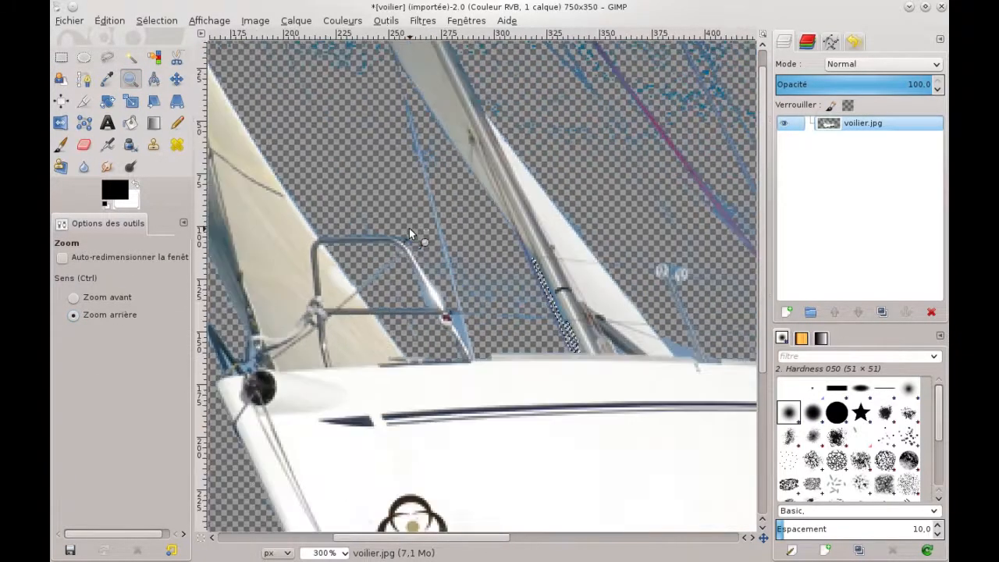
left_click(409, 228)
left_click(397, 212)
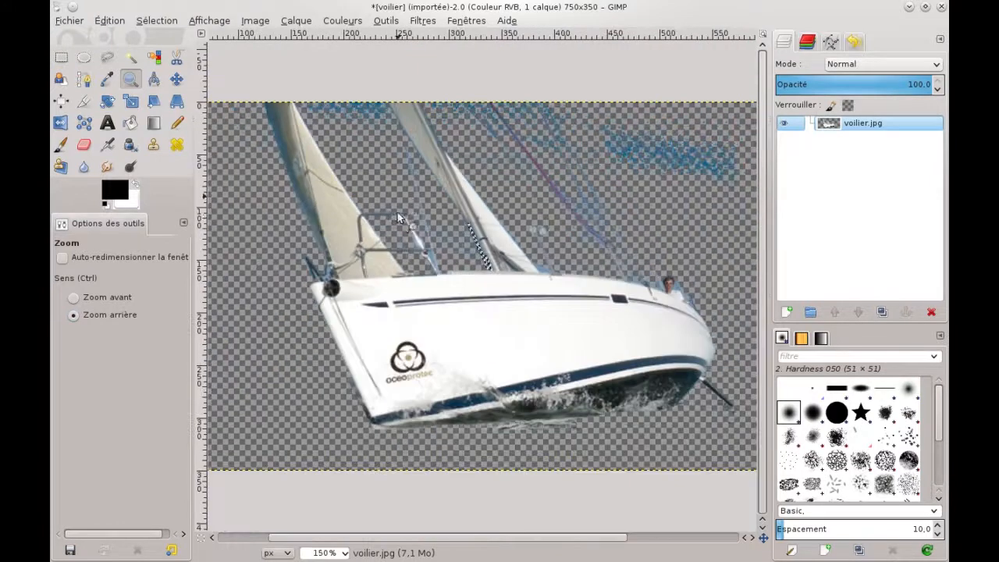
left_click(655, 197)
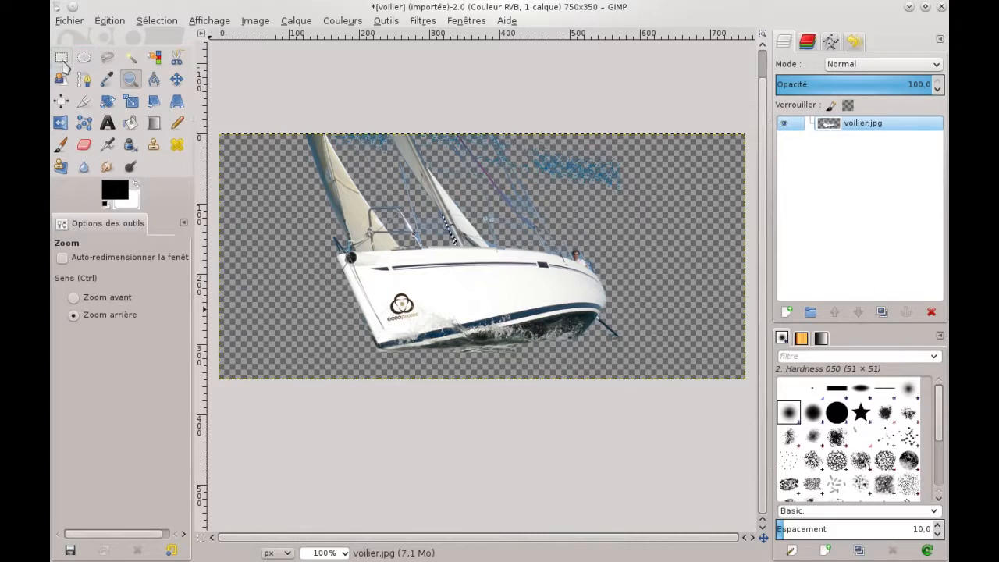
left_click(107, 57)
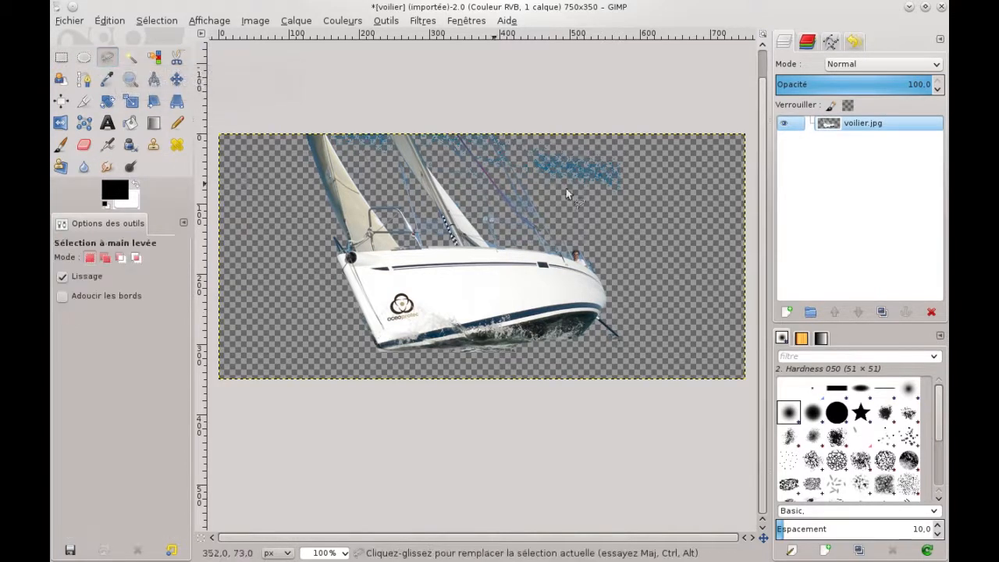
mouse_move(674, 206)
left_mouse_down()
mouse_move(594, 204)
mouse_move(561, 186)
left_mouse_up()
left_click_drag(509, 144, 510, 141)
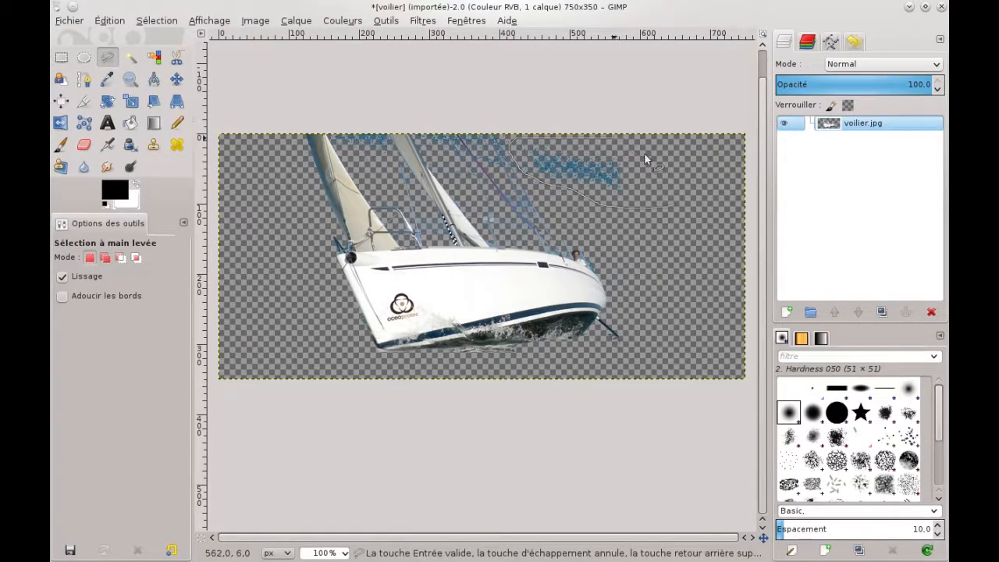
left_click(673, 209)
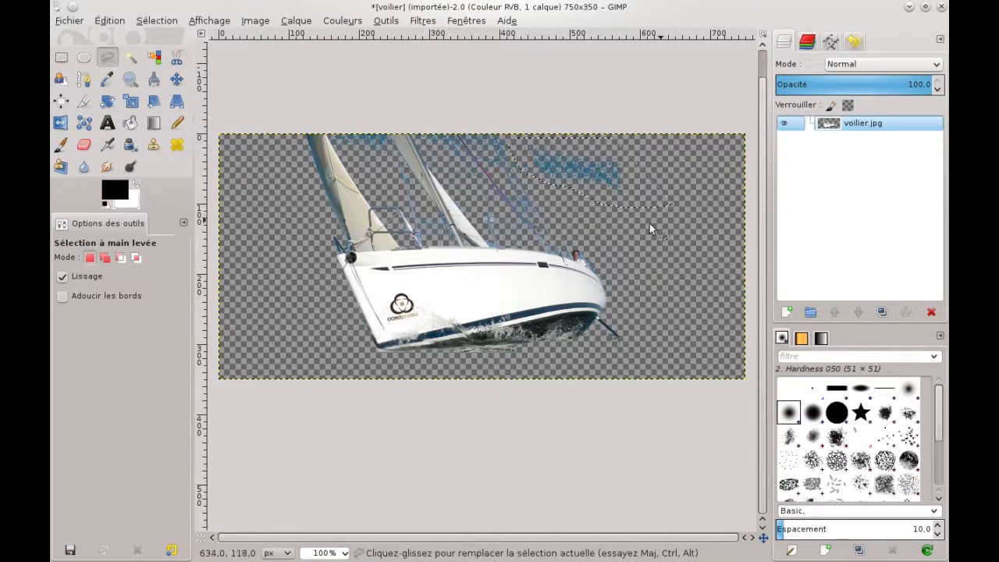
key("Delete")
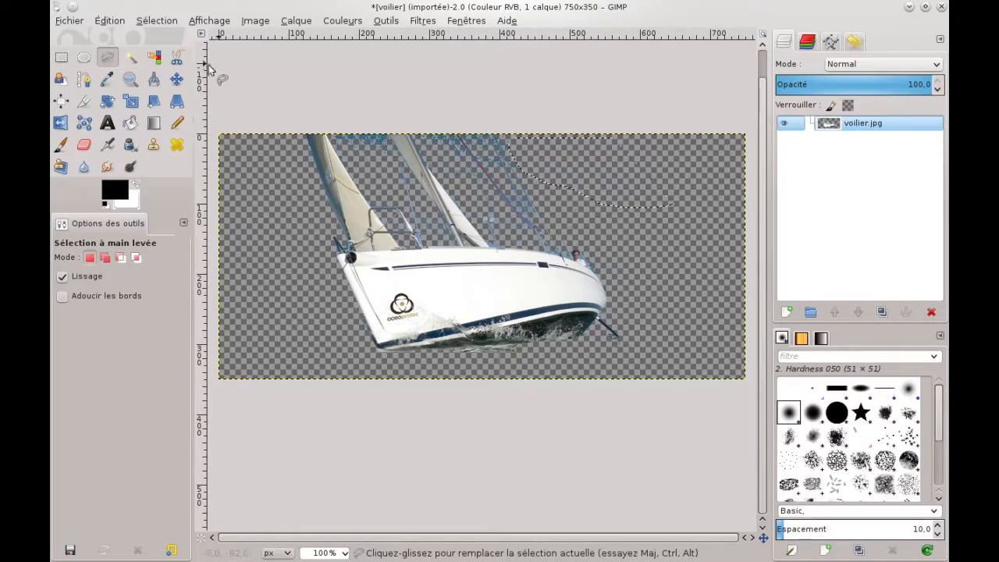
Step: Clear the selection and autocrop the image to the boat
left_click(61, 57)
left_click(398, 431)
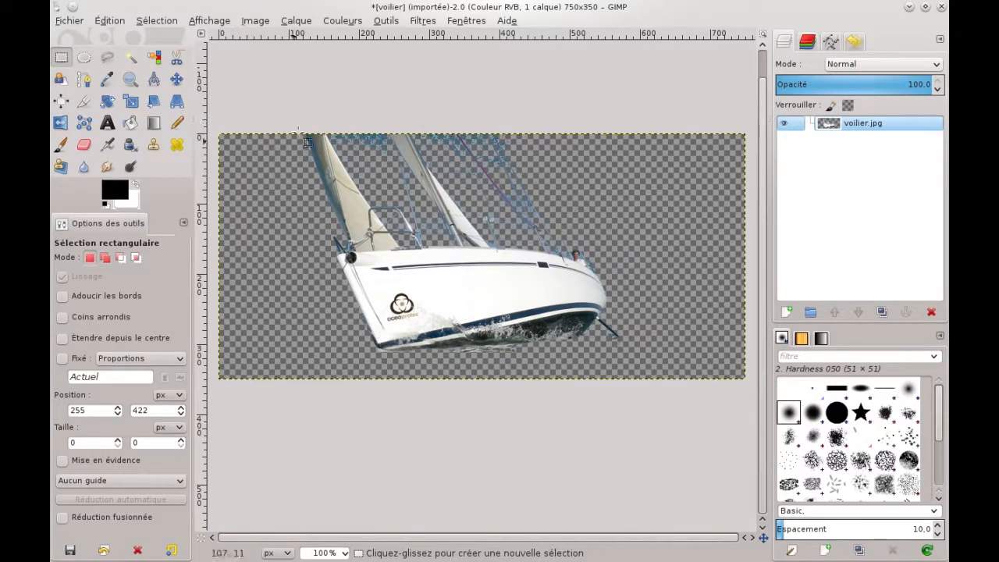
left_click(261, 23)
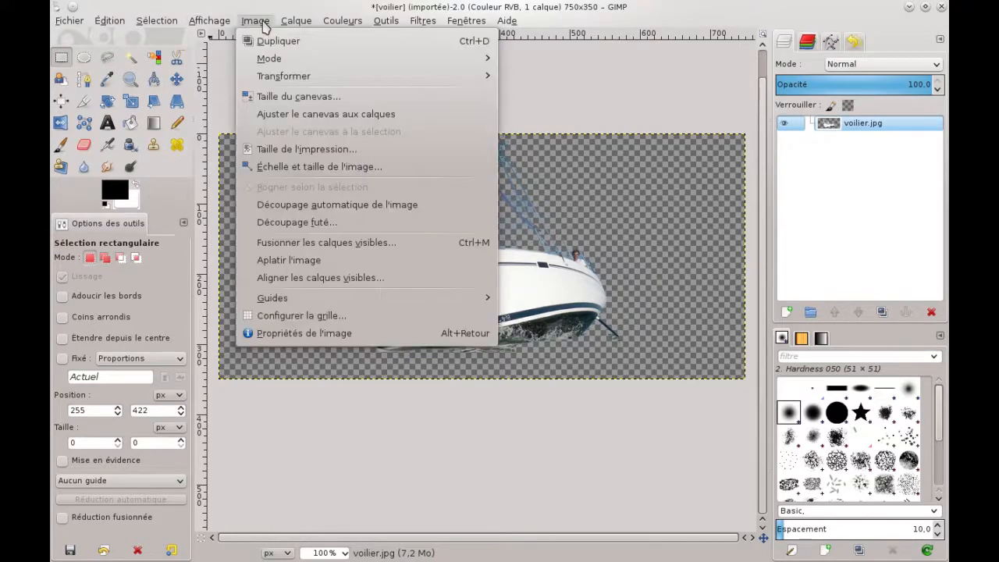
left_click(304, 212)
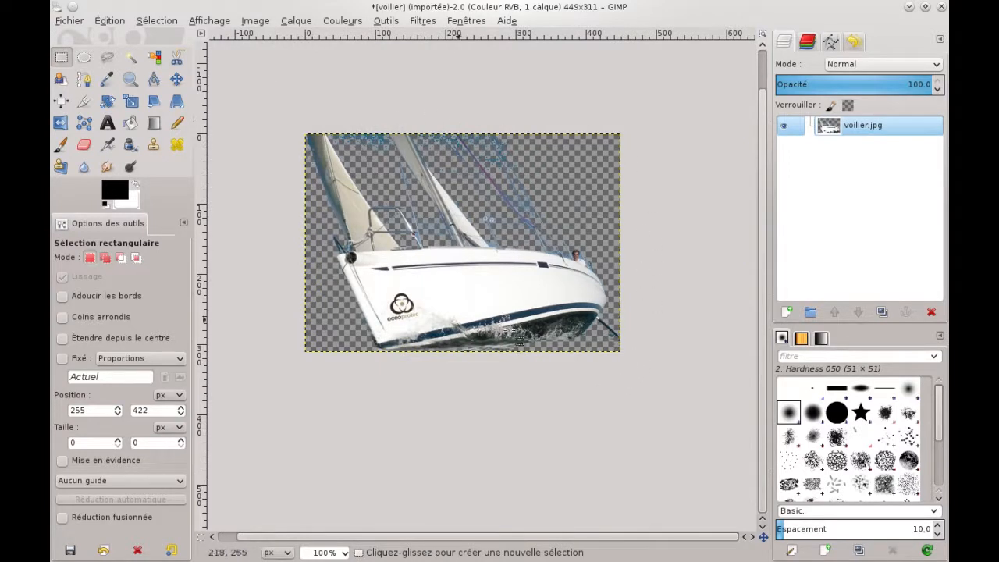
Step: Export the image to the Images folder as the JPEG voilier modifié.jpg at quality 98
left_click(79, 25)
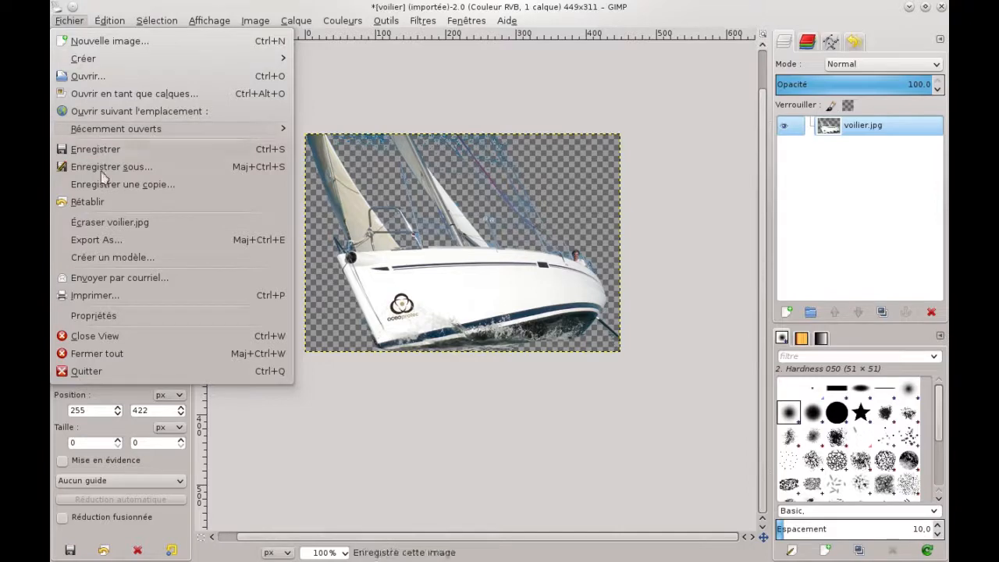
left_click(95, 240)
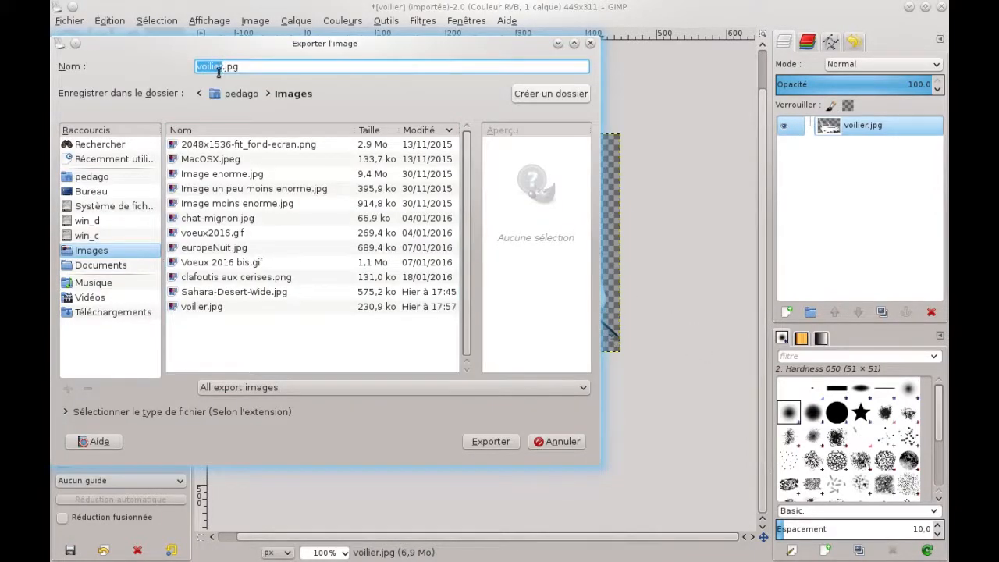
left_click(223, 66)
type("mo")
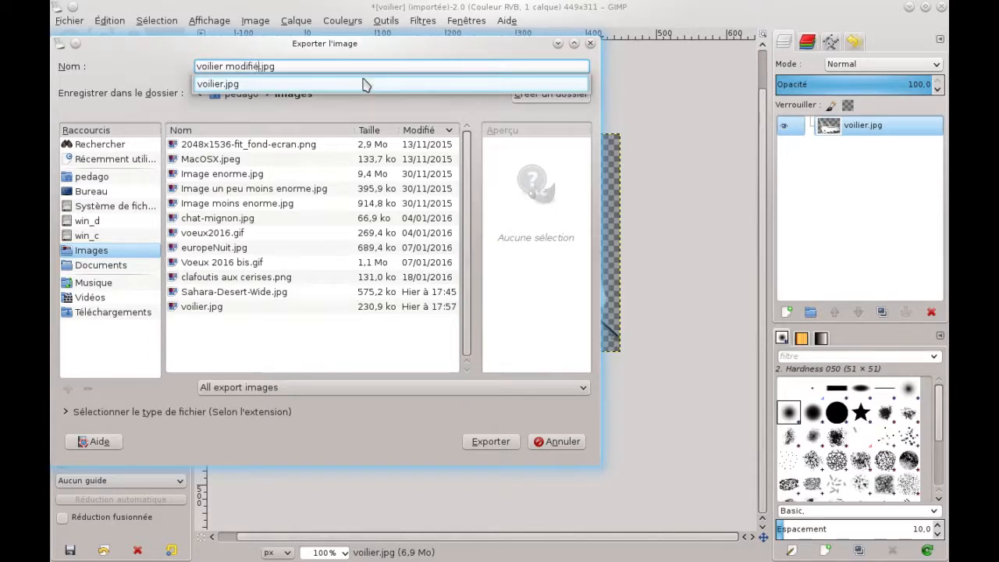
type("difié")
key("Return")
key("Return")
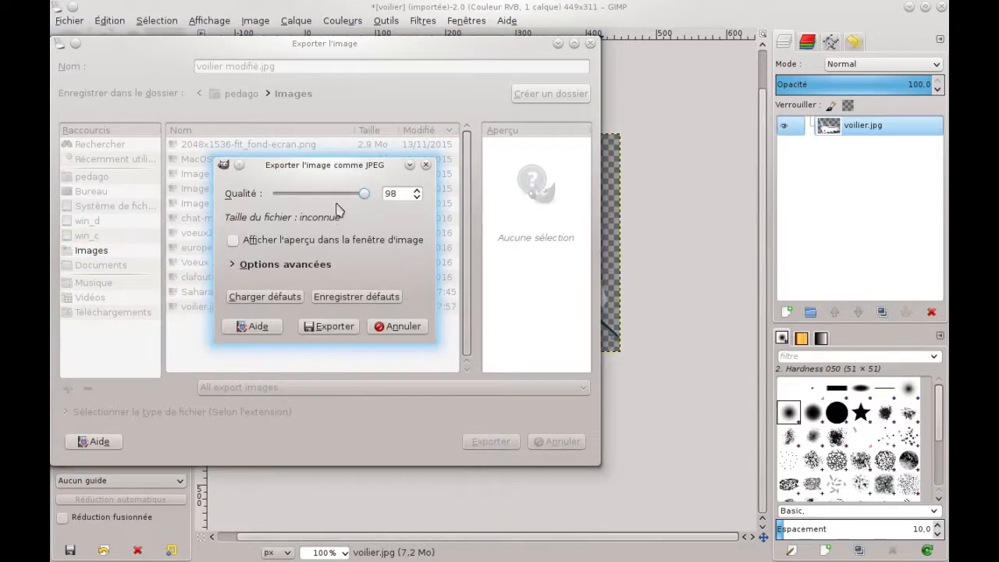
left_click(332, 326)
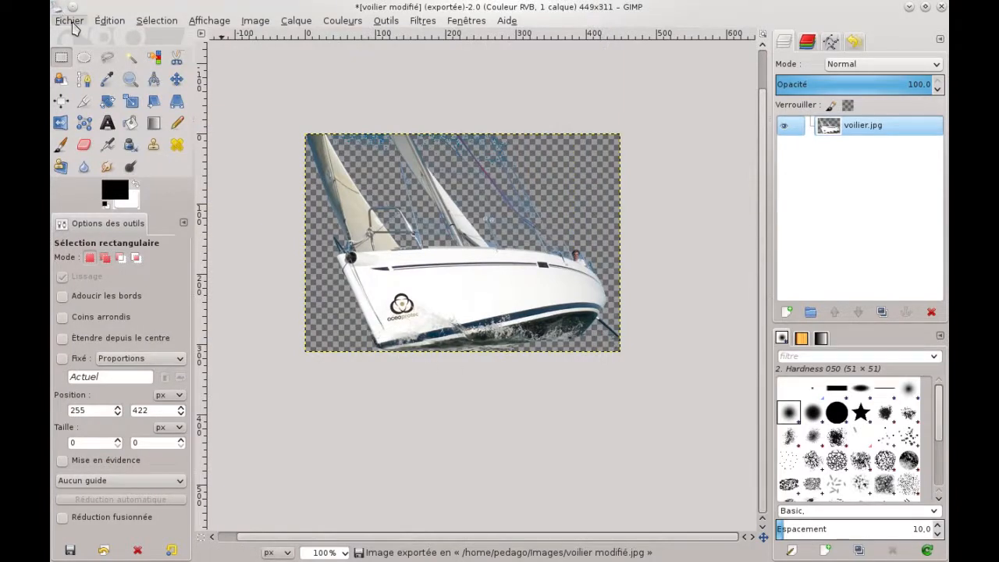
Step: Export the image to the Images folder as voilier modifié.png with compression level 9, and quit GIMP discarding the unsaved changes
left_click(70, 21)
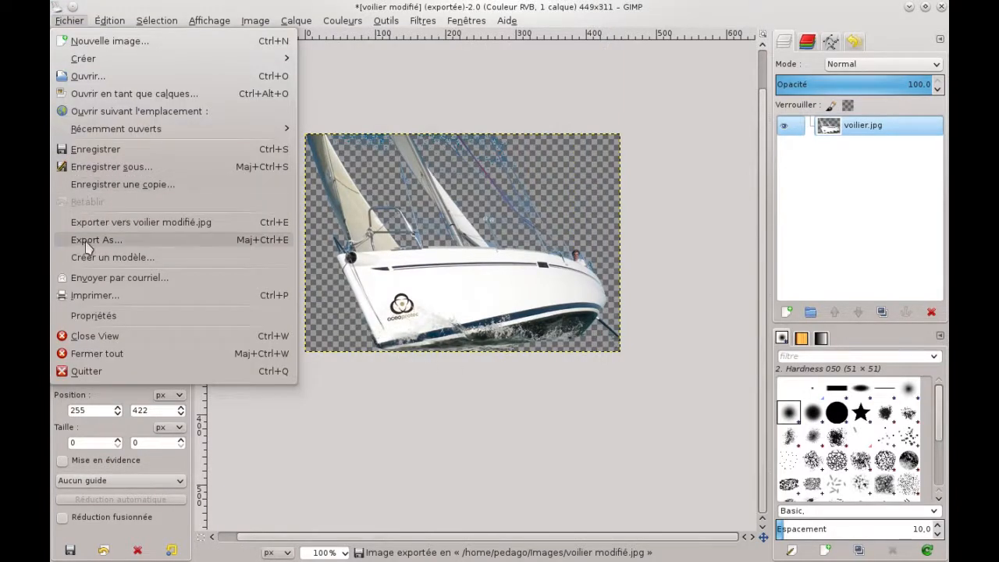
left_click(89, 244)
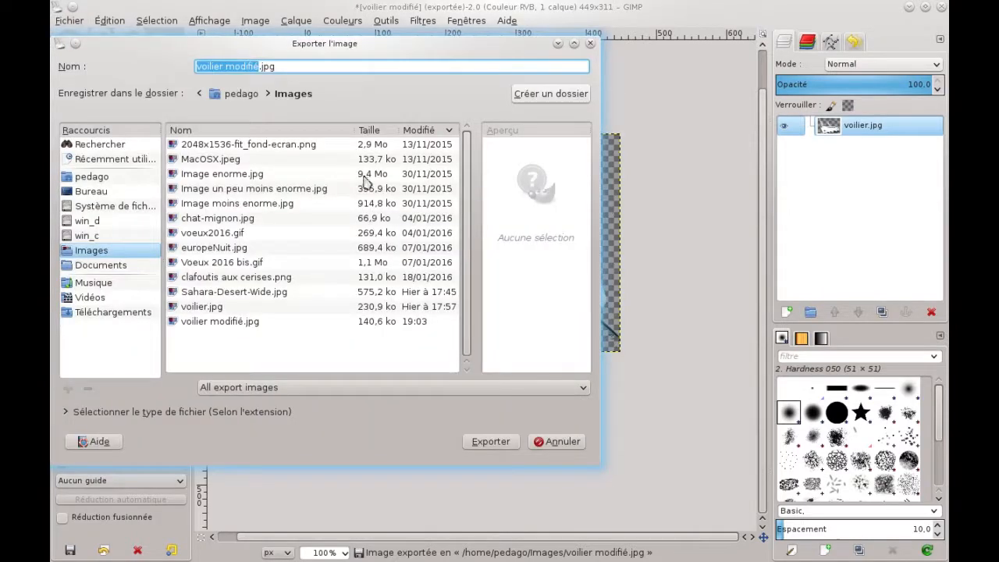
left_click(289, 66)
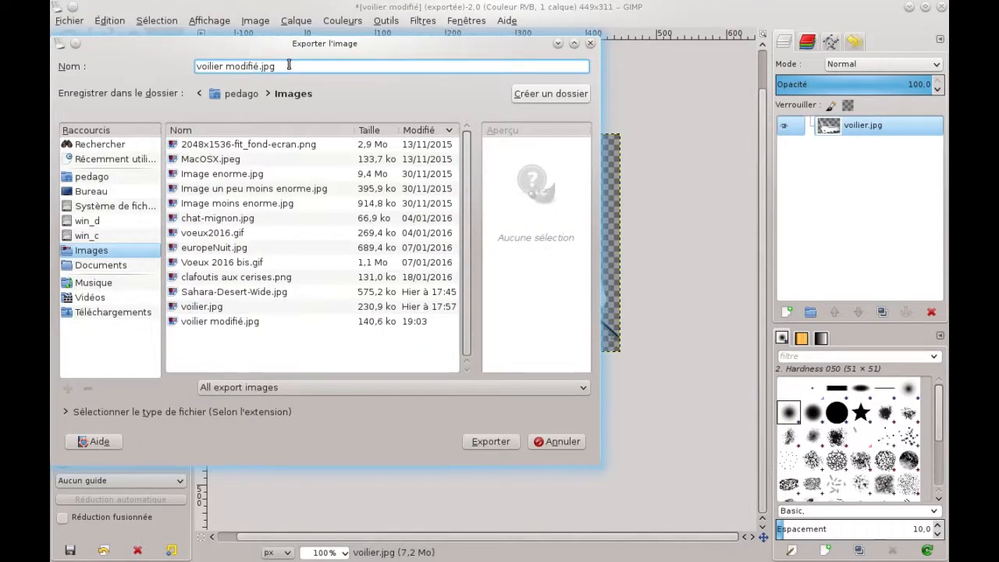
key("BackSpace")
key("BackSpace")
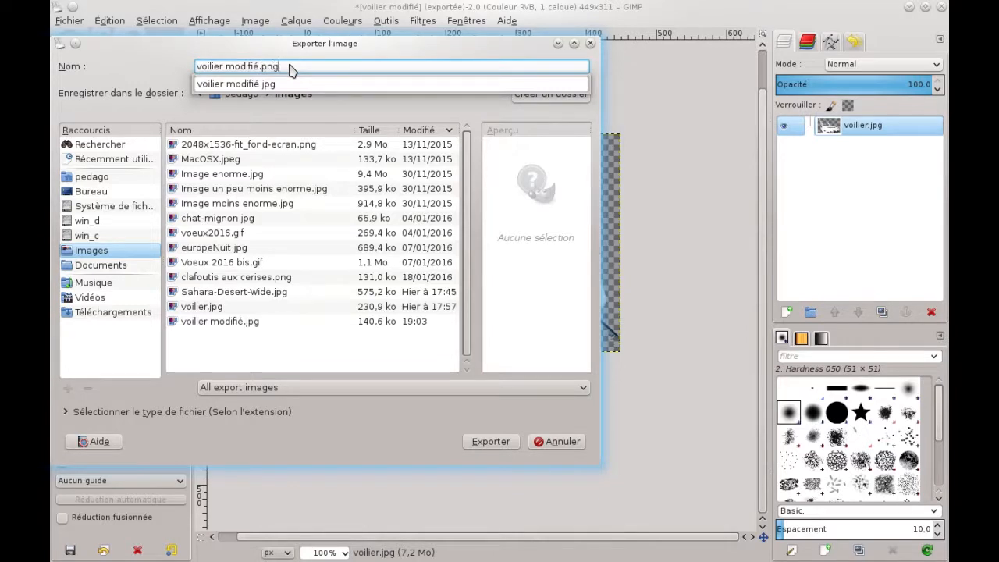
key("Return")
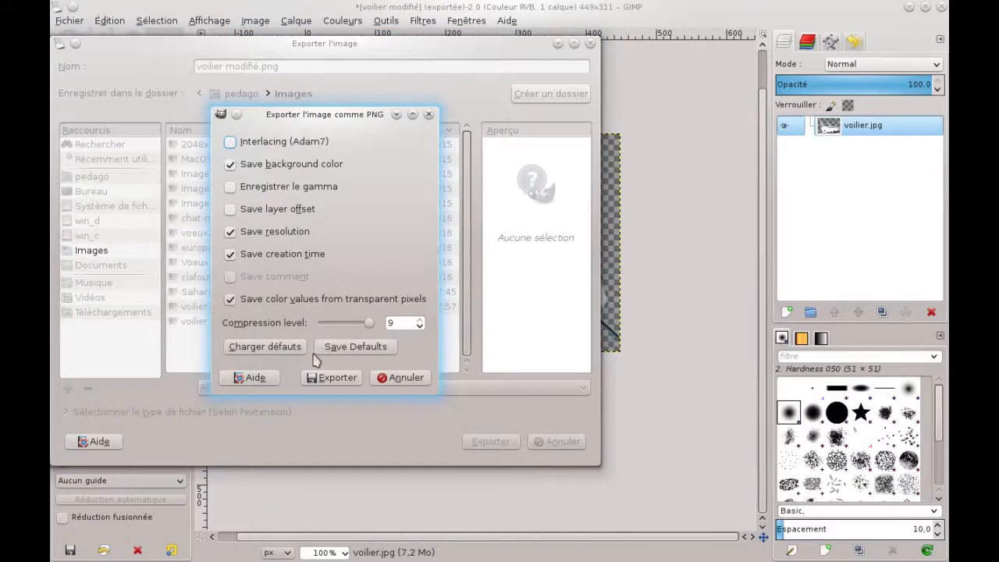
left_click(332, 377)
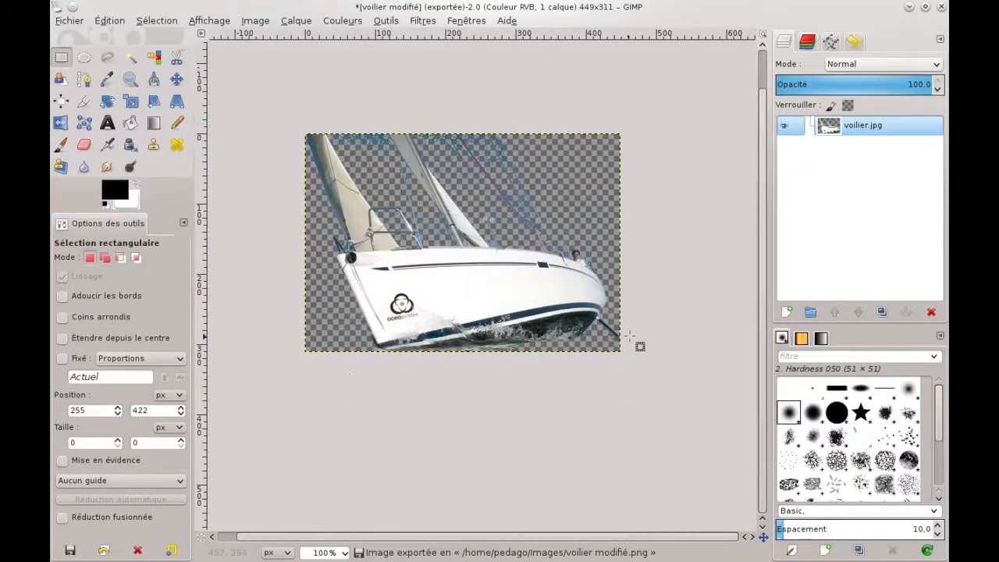
left_click(941, 7)
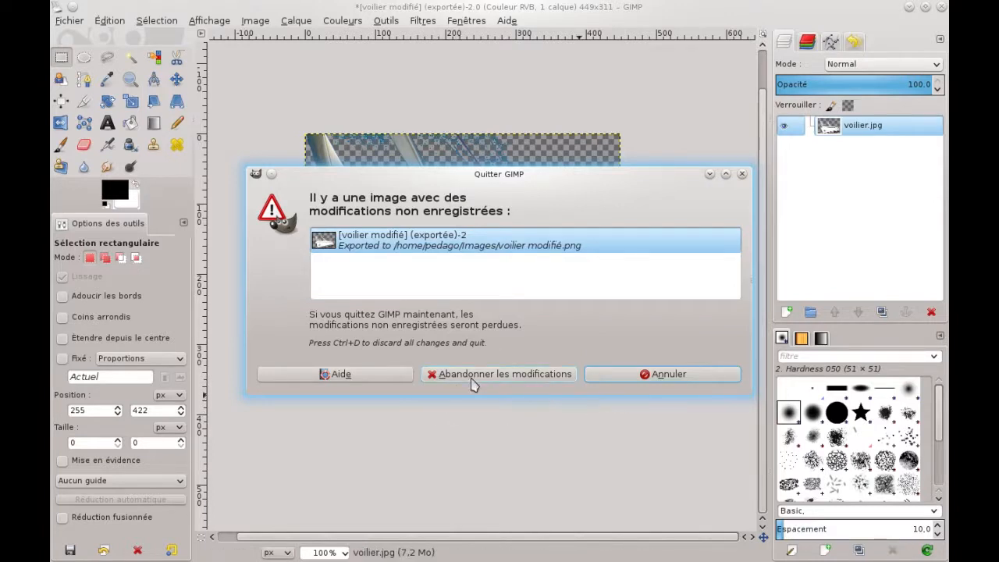
left_click(500, 374)
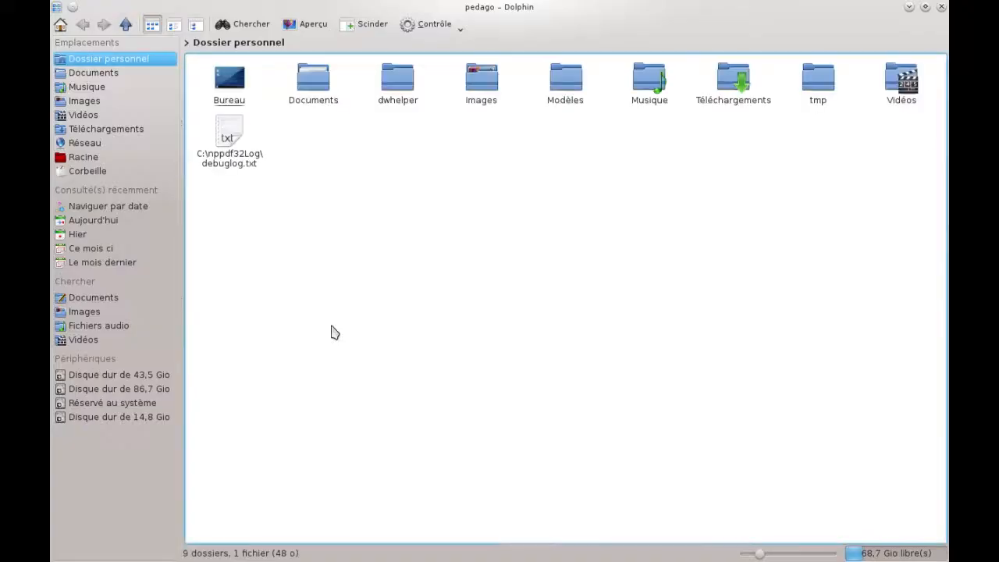
Step: In Dolphin, view voilier modifié.jpg and voilier modifié.png from the Images folder to compare their backgrounds
left_click(482, 88)
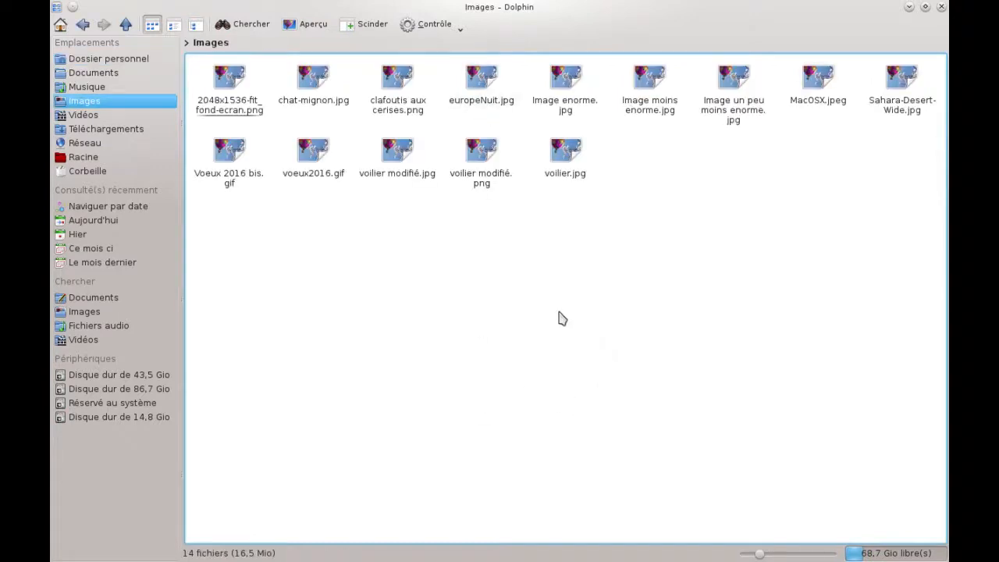
left_click(401, 154)
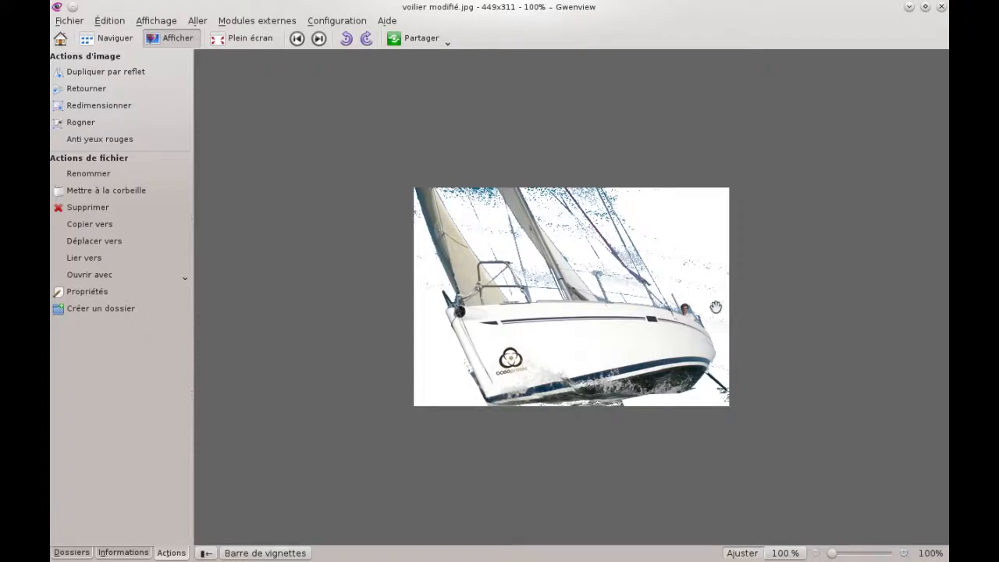
left_click(941, 7)
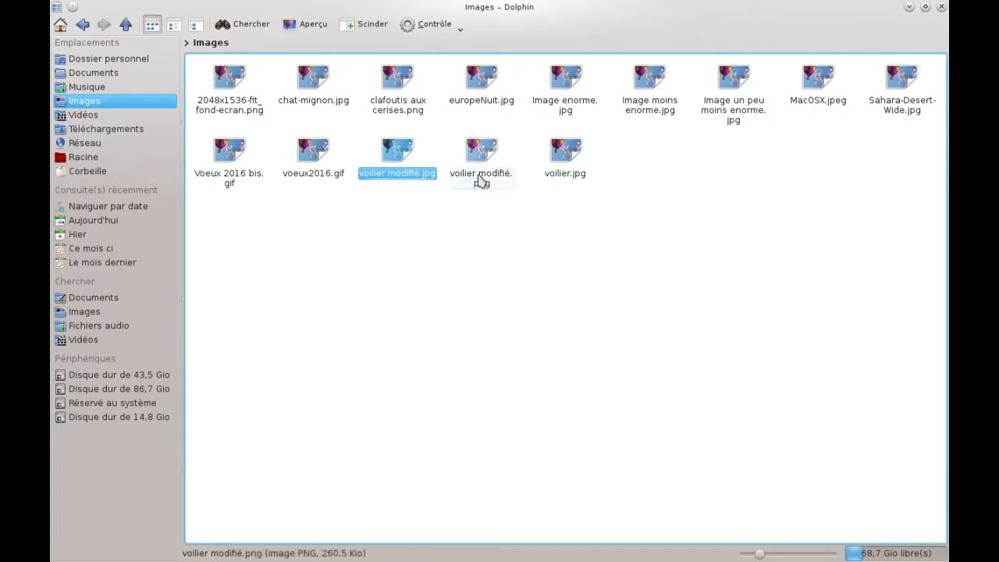
double_click(486, 158)
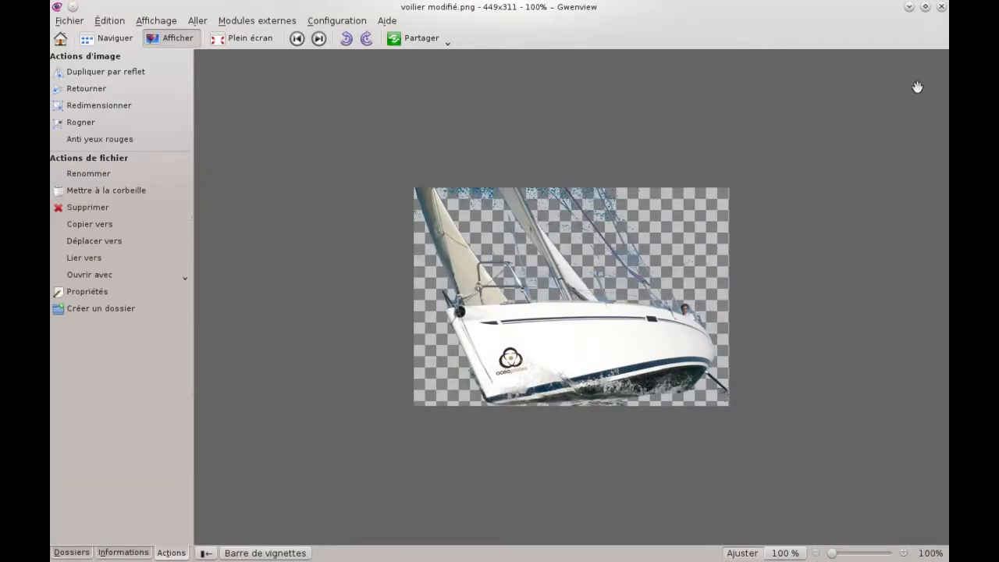
left_click(941, 8)
left_click(509, 317)
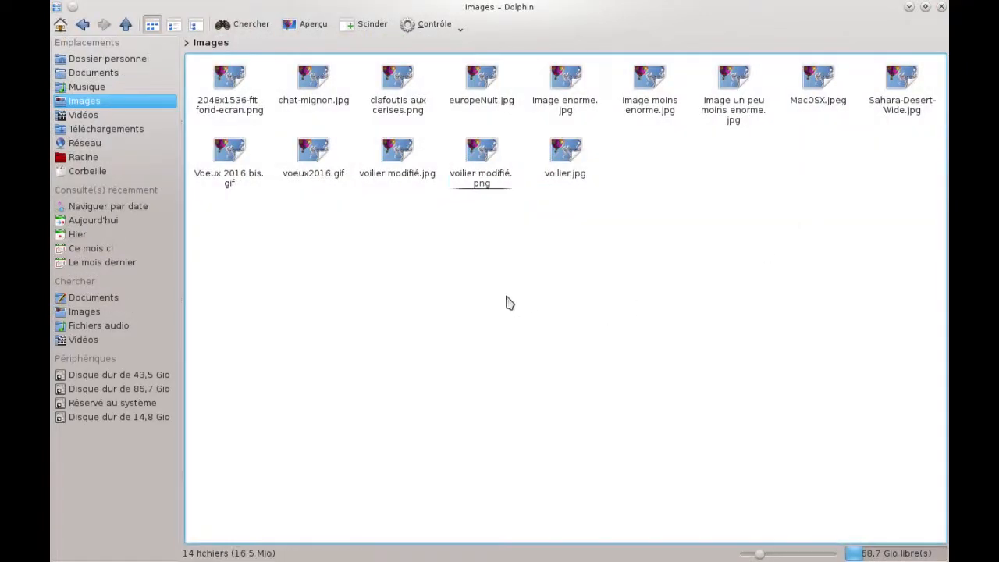
Step: Minimize the file manager, launch GIMP and open Sahara-Desert-Wide.jpg from the Images folder
left_click(908, 8)
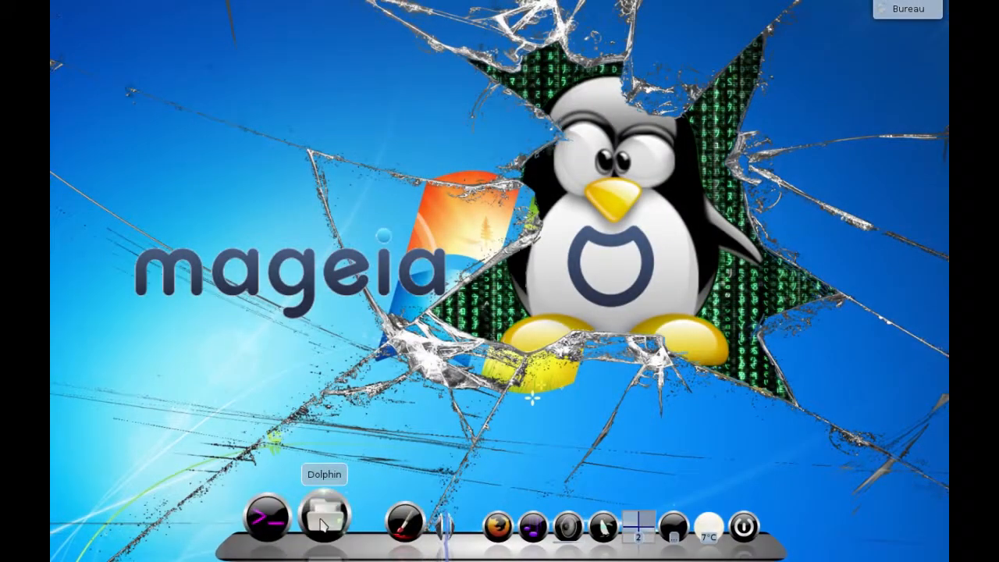
left_click(379, 527)
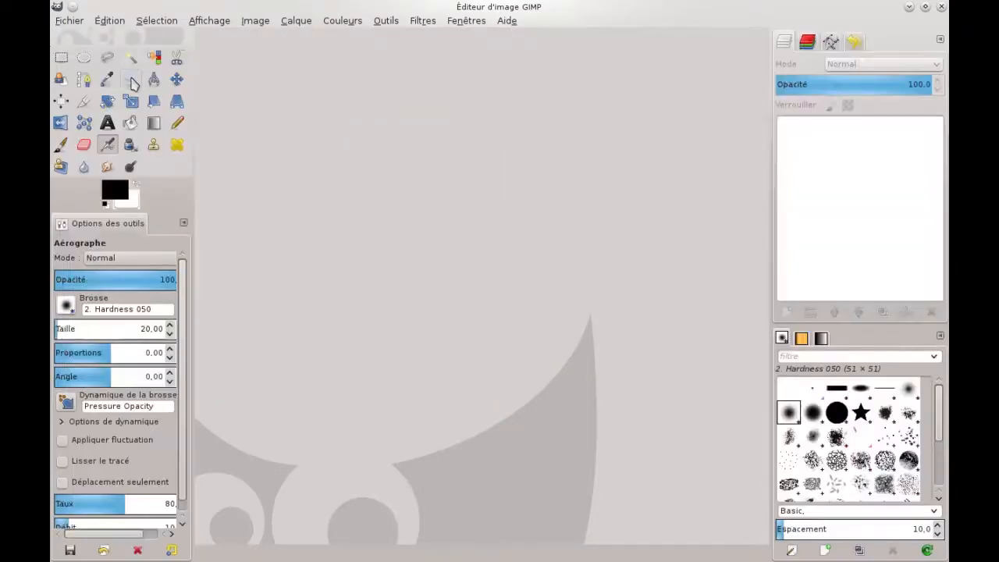
left_click(71, 21)
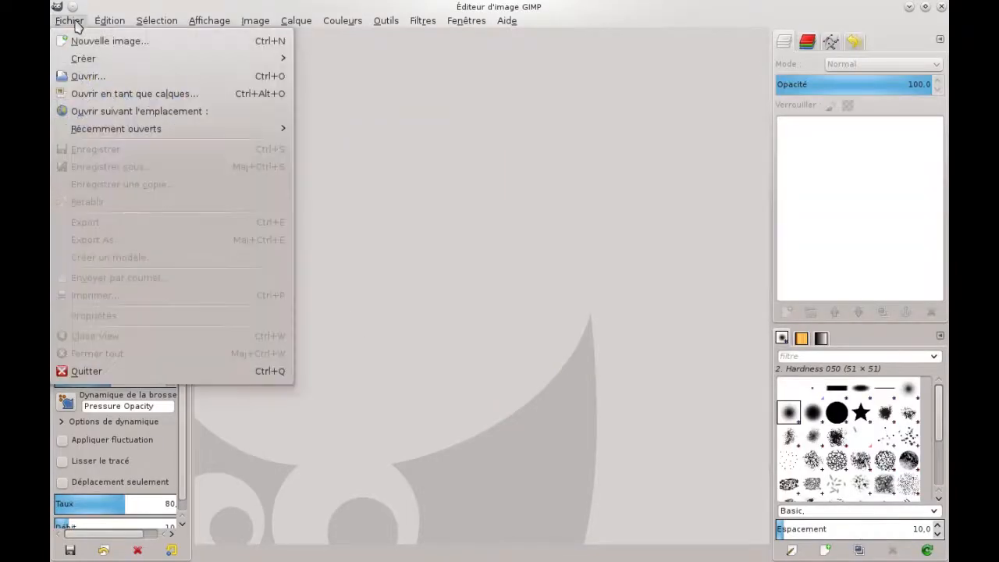
left_click(87, 77)
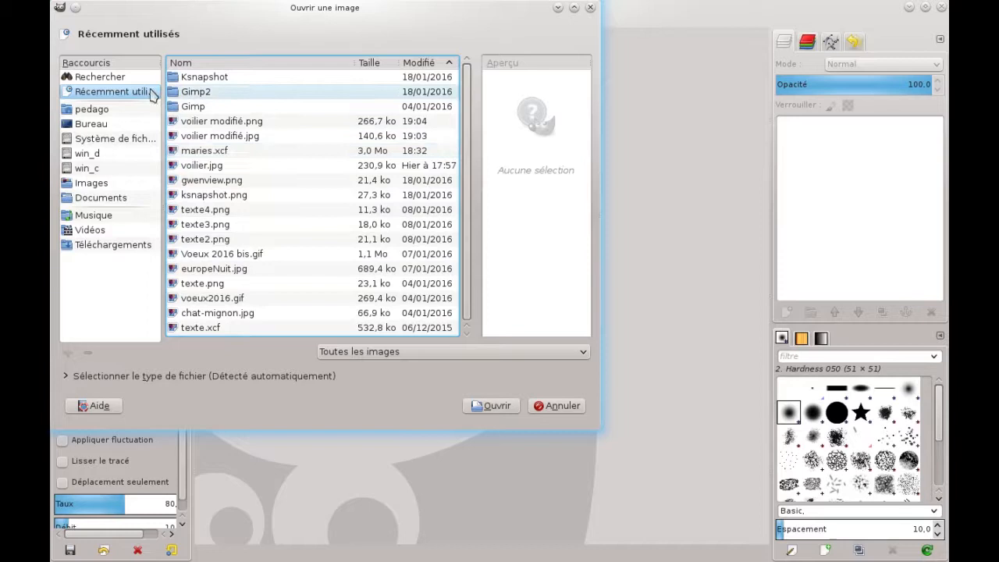
left_click(99, 188)
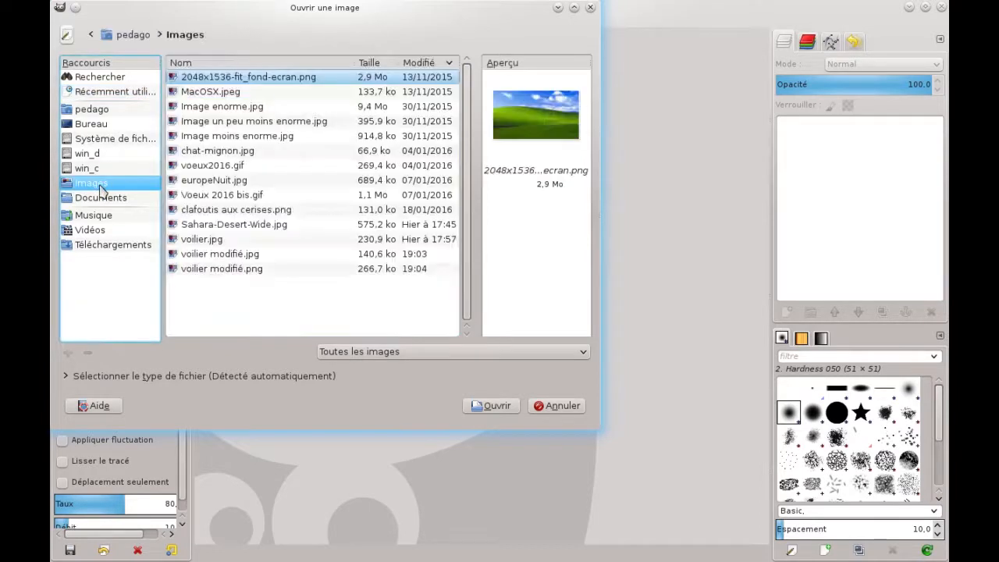
left_click(218, 224)
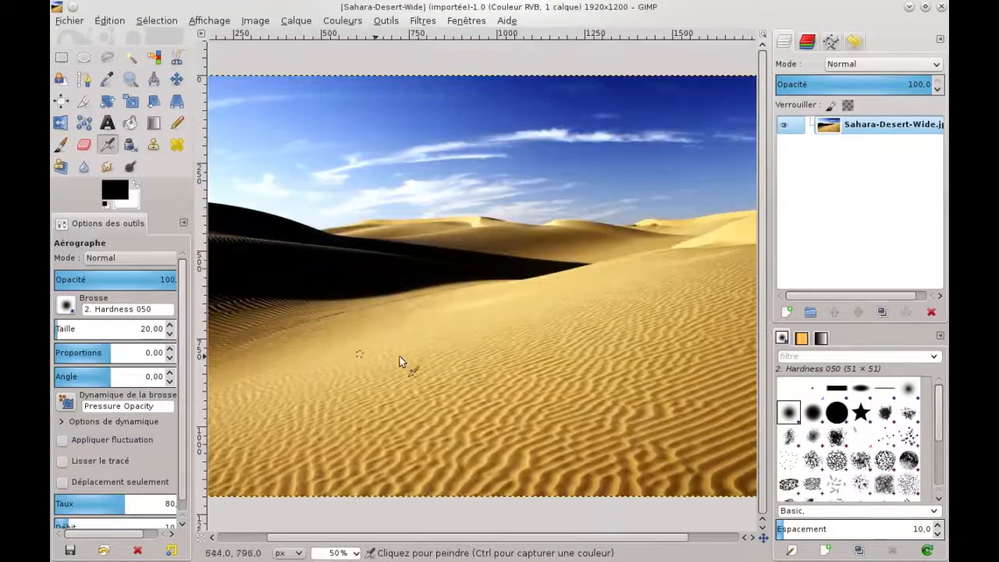
Step: Add voilier modifié.png as a new layer above the desert image and make the sailboat layer active
left_click(69, 20)
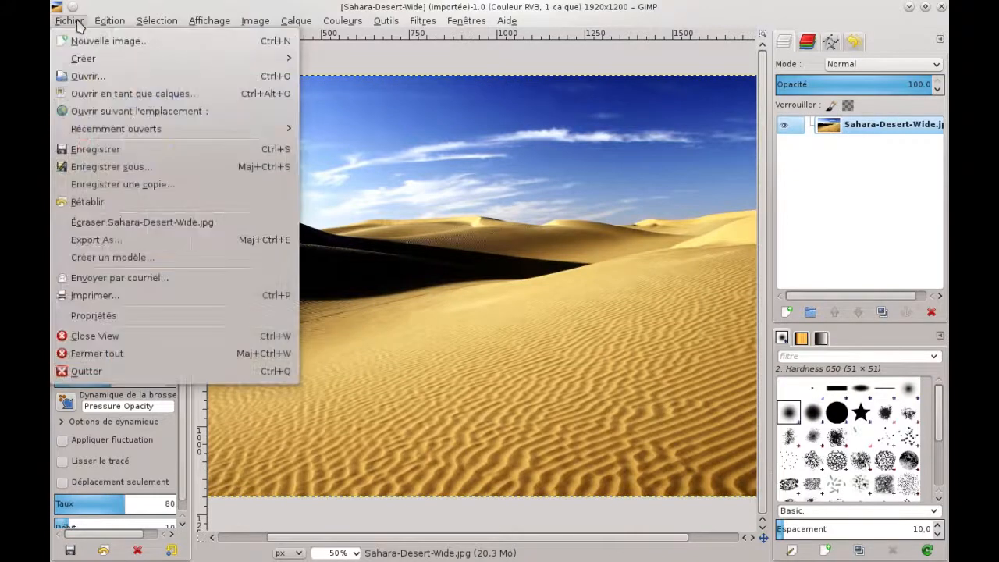
left_click(86, 75)
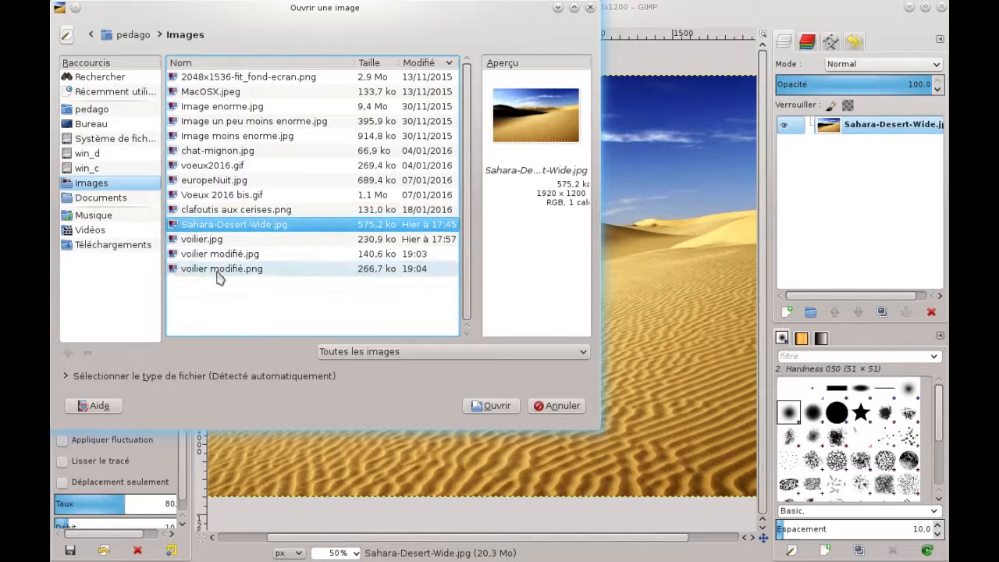
double_click(218, 270)
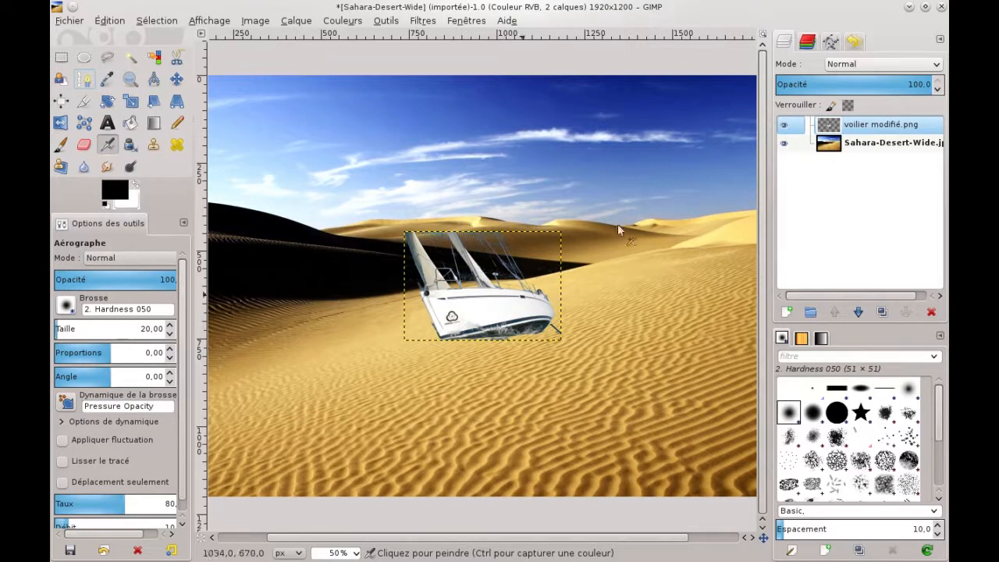
left_click(864, 144)
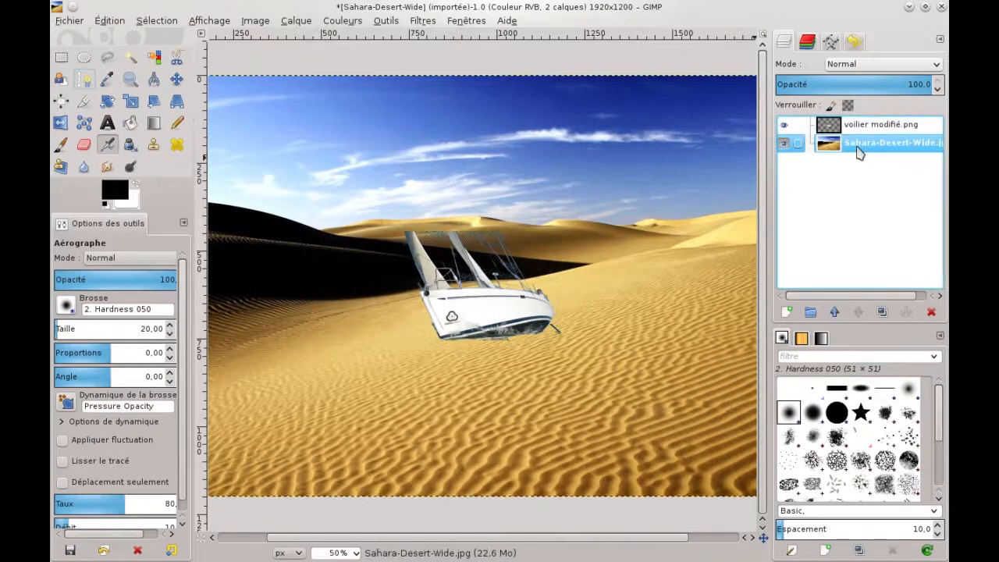
left_click(863, 128)
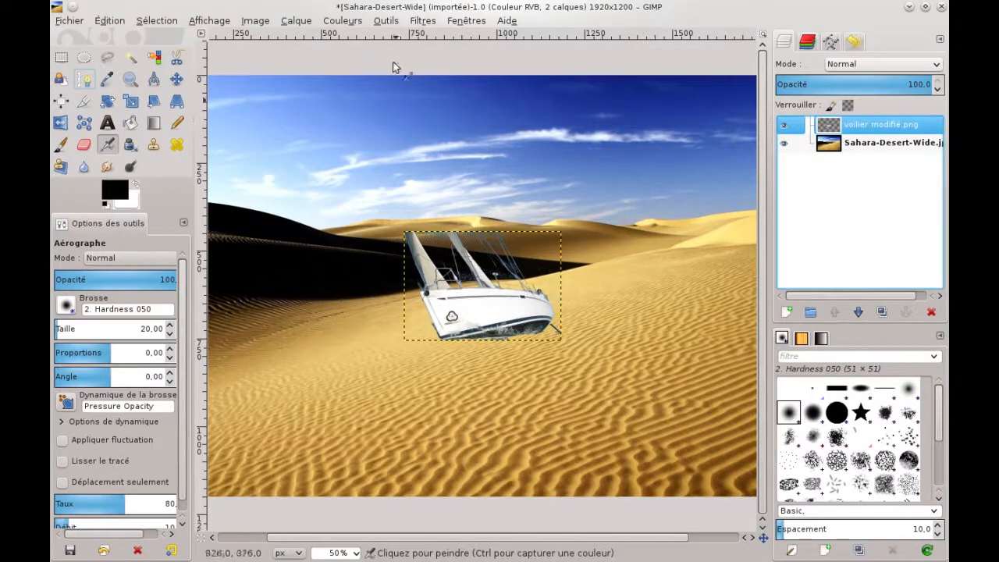
Step: Scale the sailboat layer proportionally to 800 px wide and move it up against the image's top edge
left_click(296, 21)
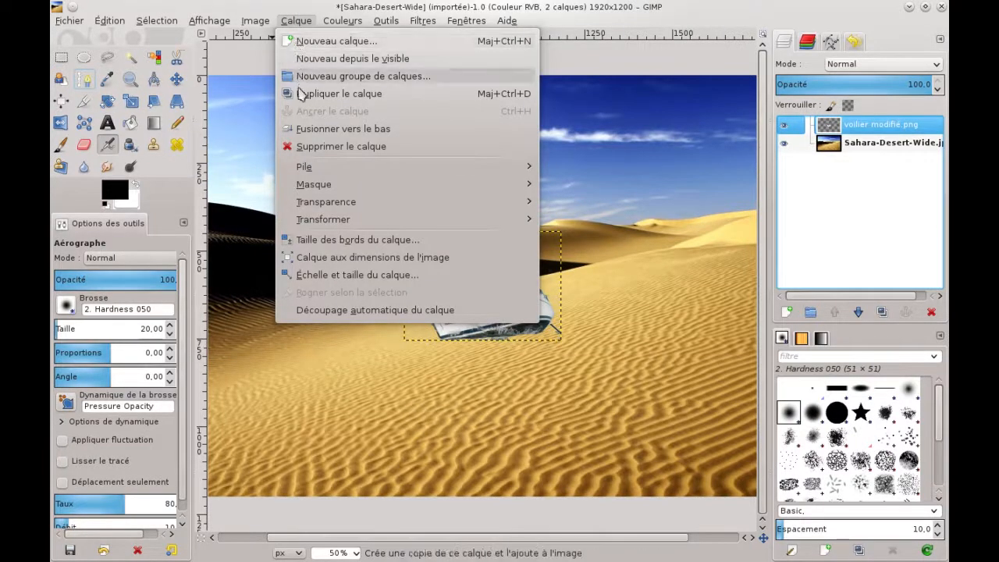
left_click(326, 275)
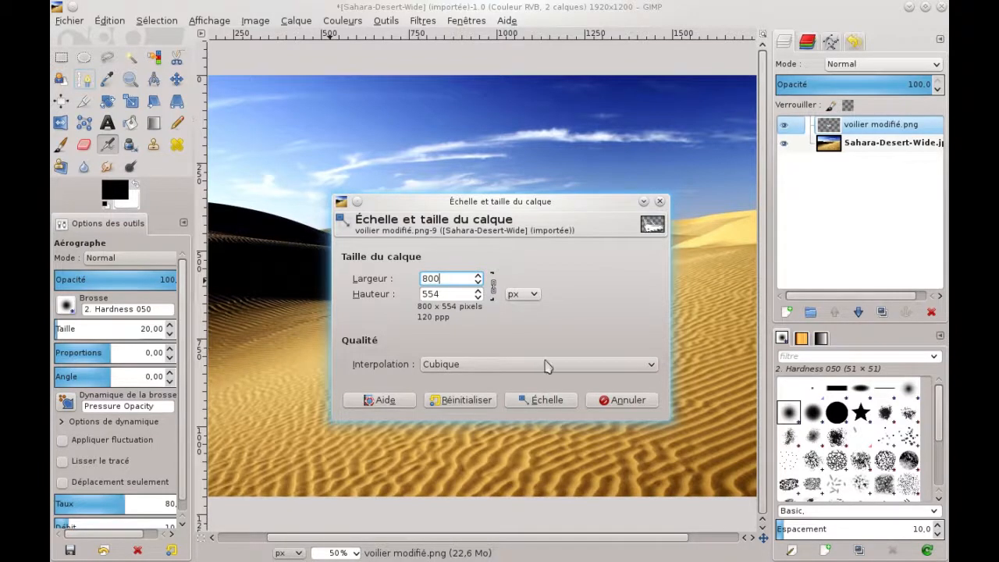
left_click(545, 401)
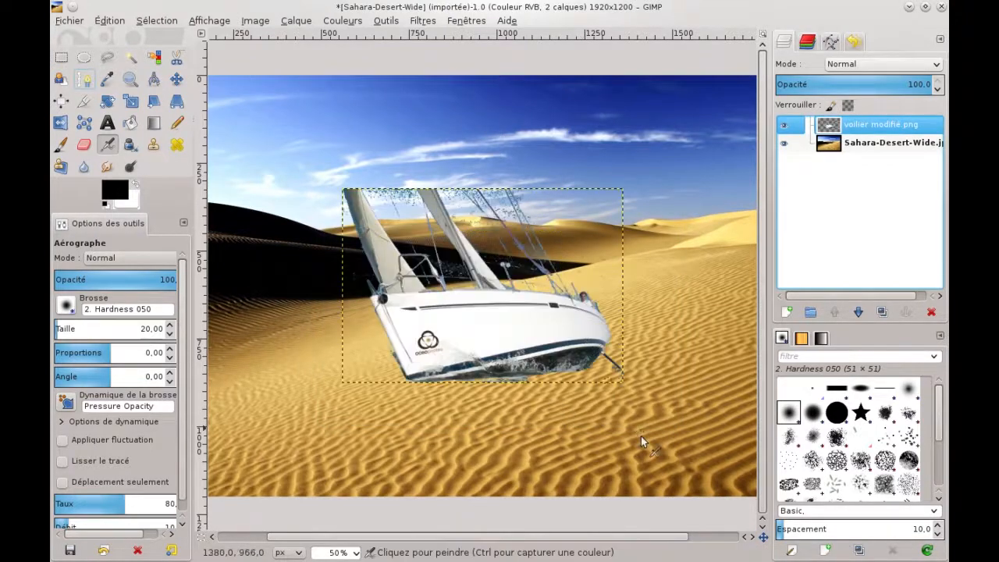
left_click(177, 79)
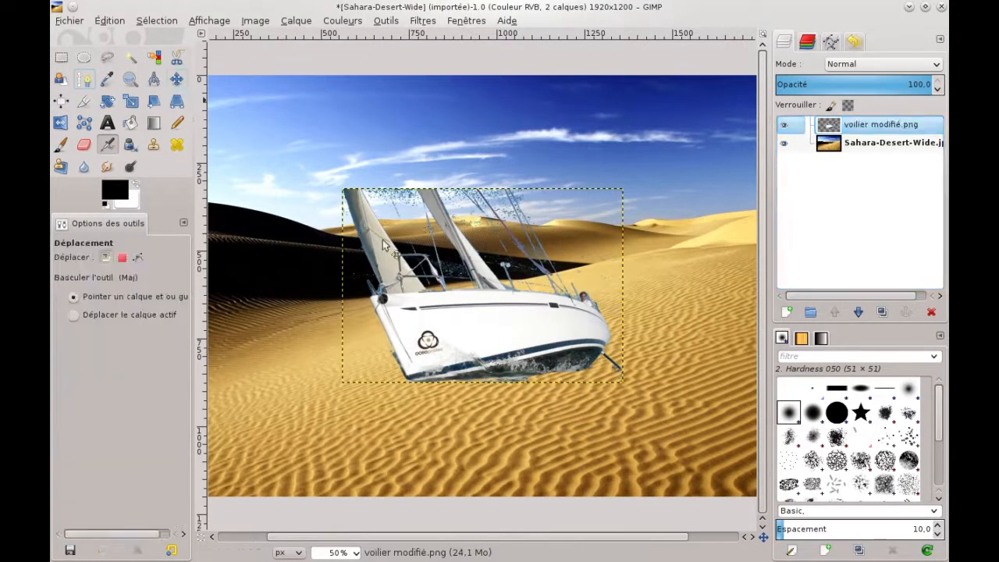
left_click_drag(504, 339, 542, 219)
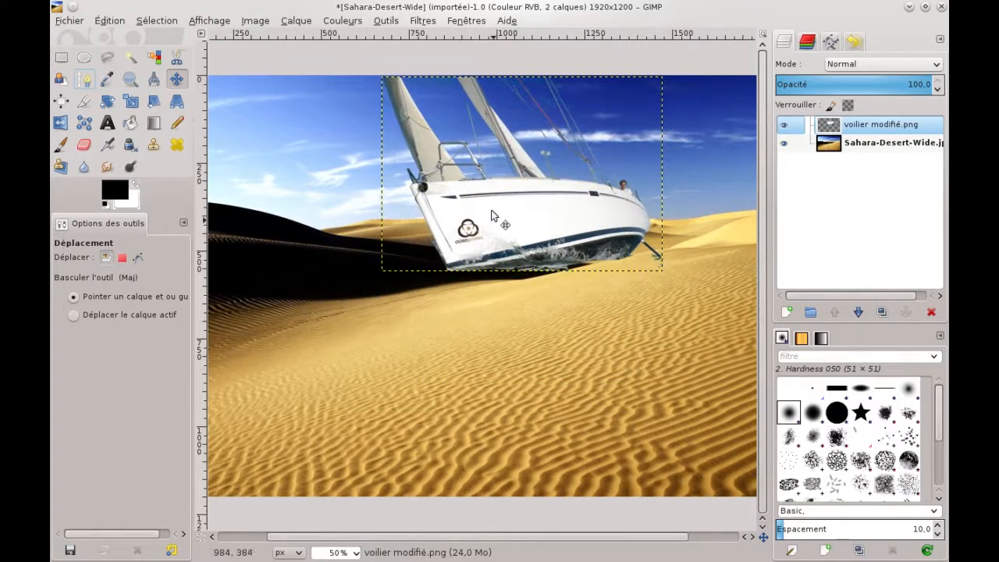
Step: Scale the sailboat layer proportionally to 1200 px wide and move it down so its hull sits on the dunes
left_click(293, 21)
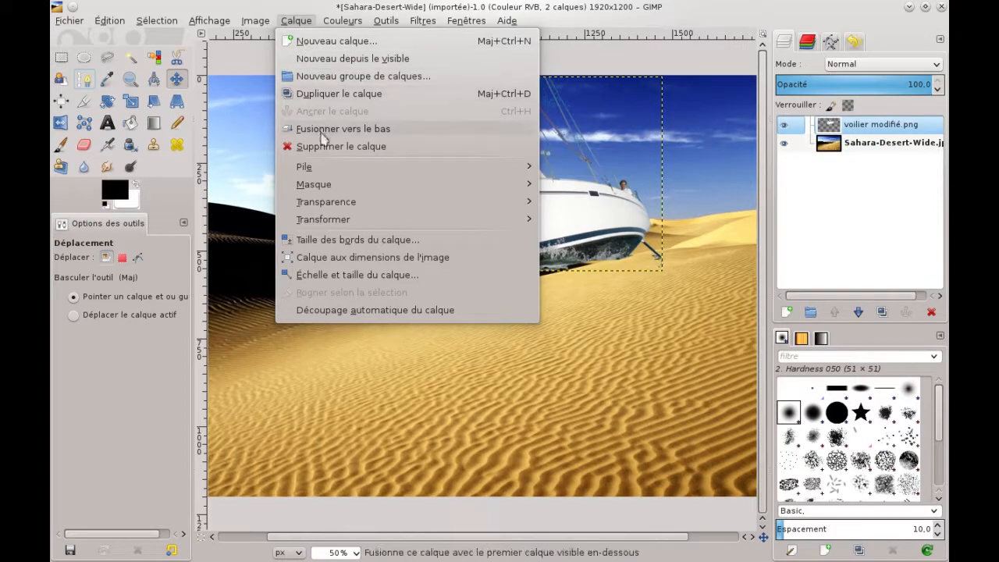
left_click(323, 275)
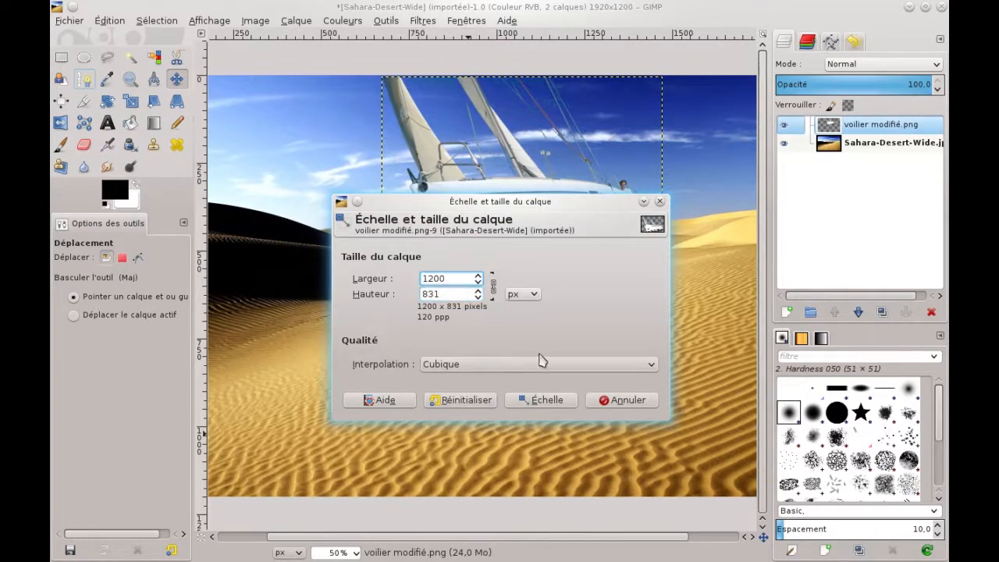
left_click(547, 400)
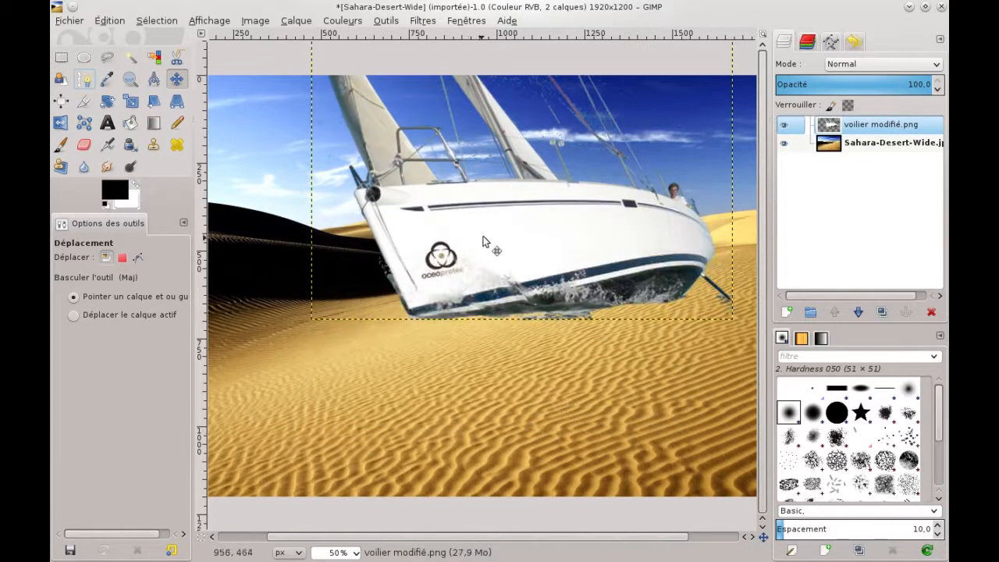
left_click_drag(487, 227, 479, 275)
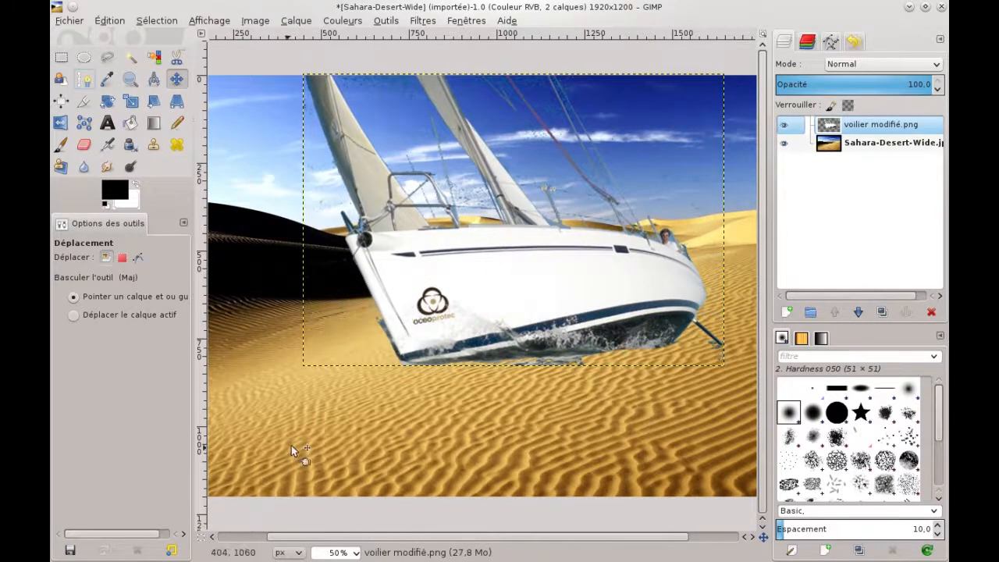
Step: Export the composite as montage photo.jpg to the Images folder at JPEG quality 95, and close GIMP
left_click(68, 20)
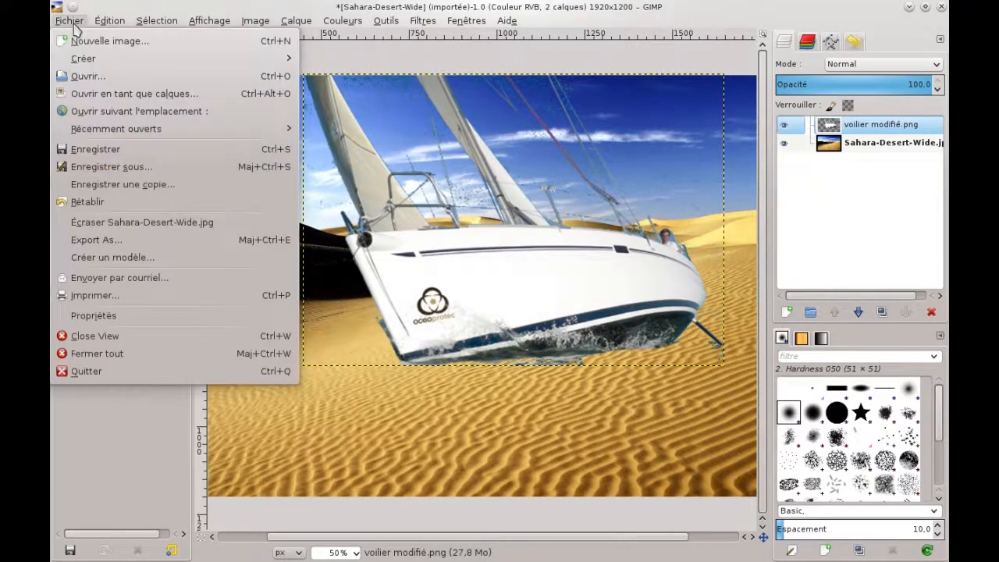
left_click(94, 240)
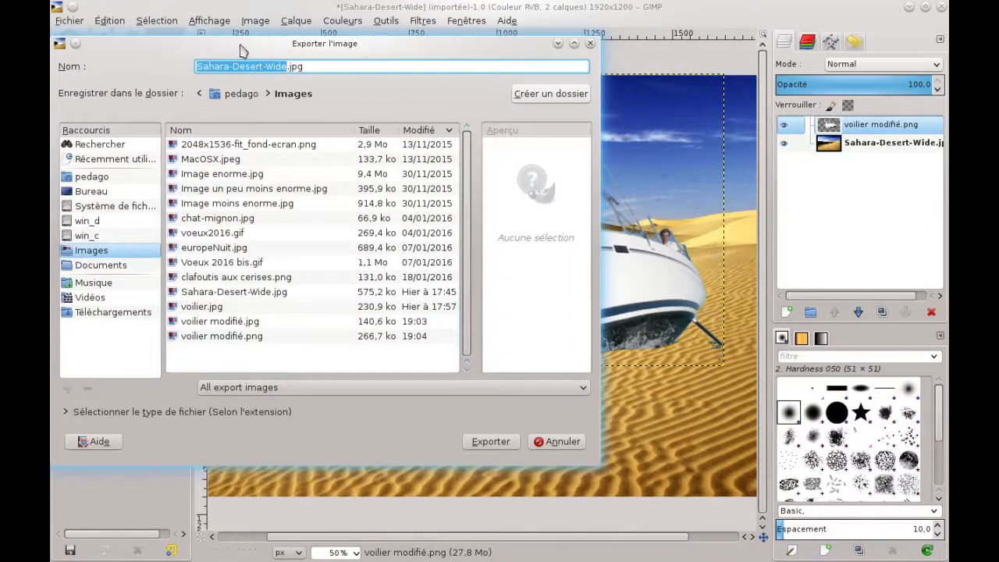
left_click_drag(309, 66, 204, 66)
type("montage photo.")
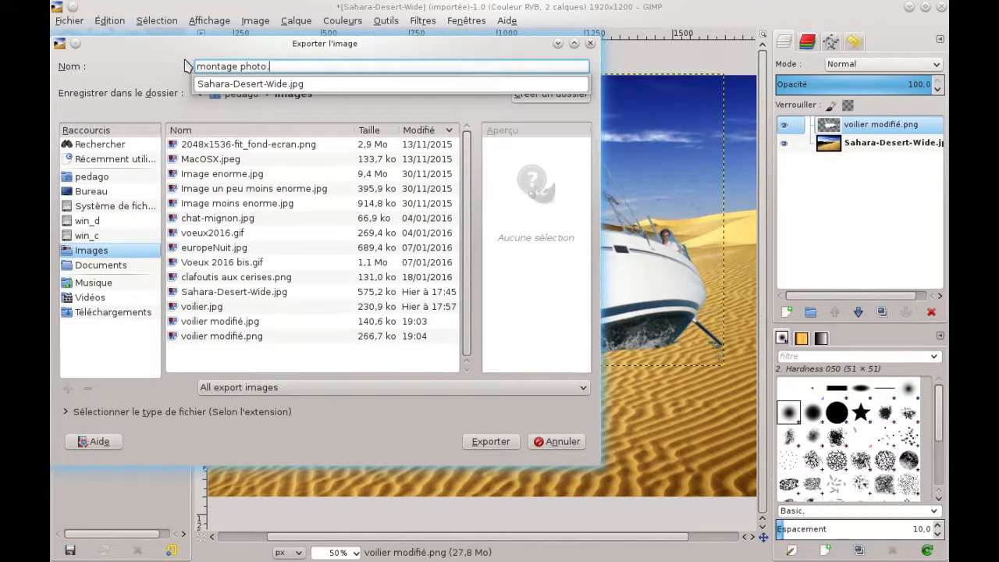
type("jpg")
key("Return")
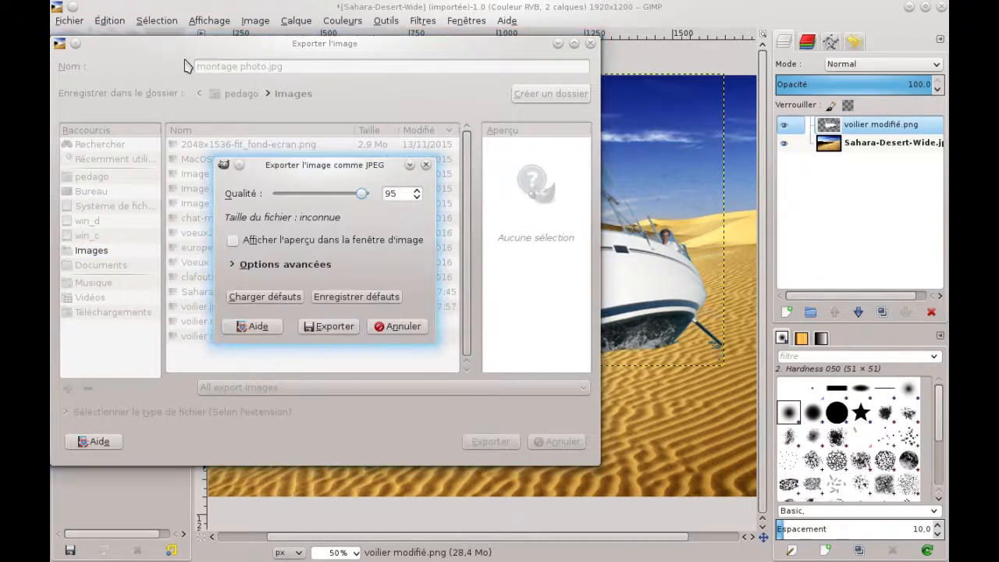
left_click(333, 327)
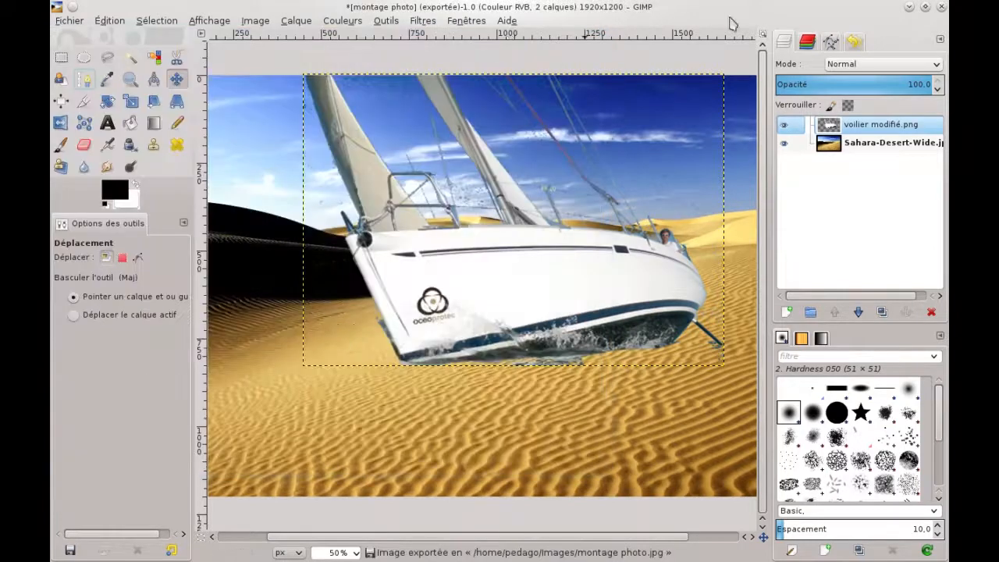
left_click(942, 8)
left_click(481, 378)
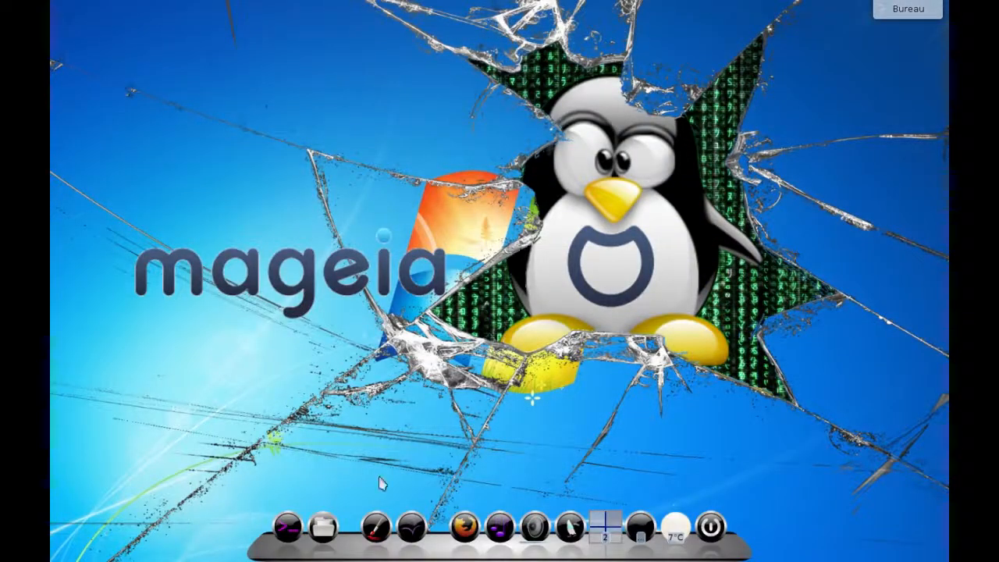
Step: Switch to the Dolphin file manager and open montage photo.jpg from the Images folder to check the exported montage
left_click(323, 521)
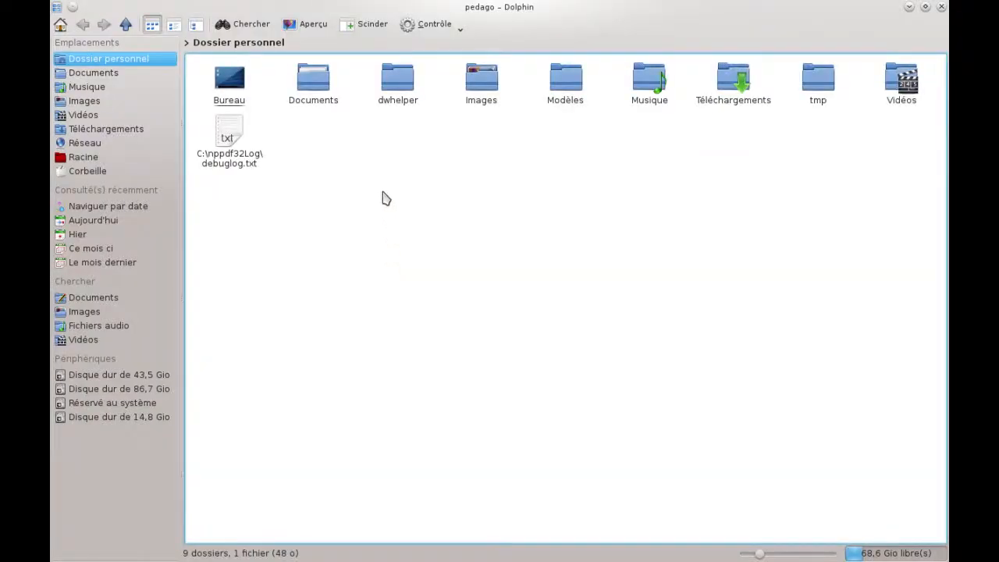
left_click(493, 92)
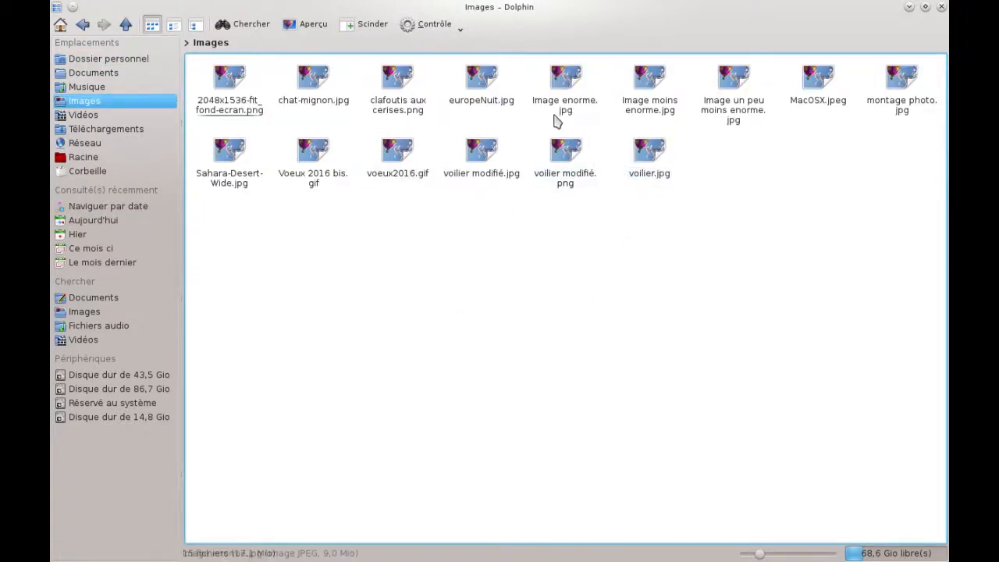
left_click(910, 86)
left_click_drag(909, 86, 447, 338)
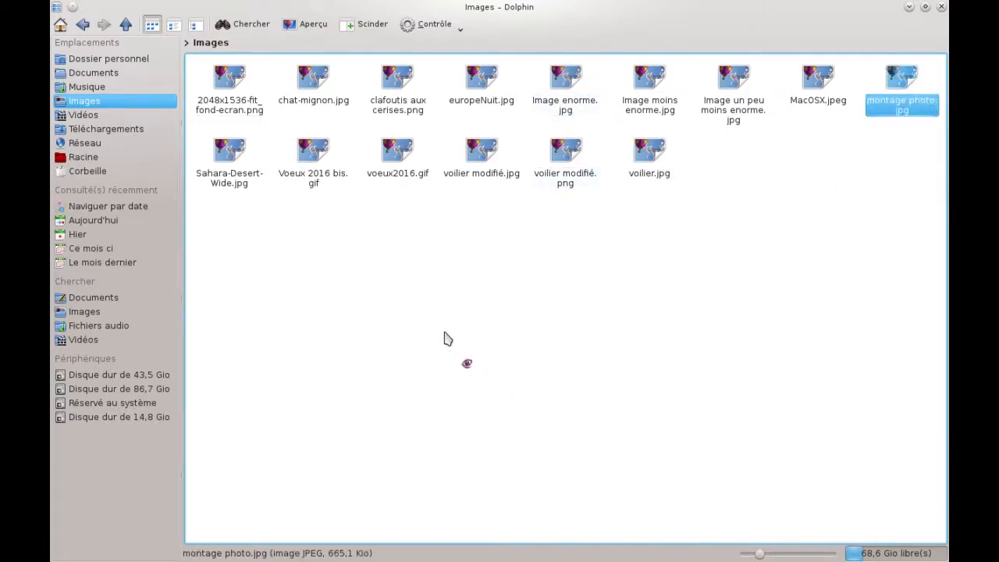